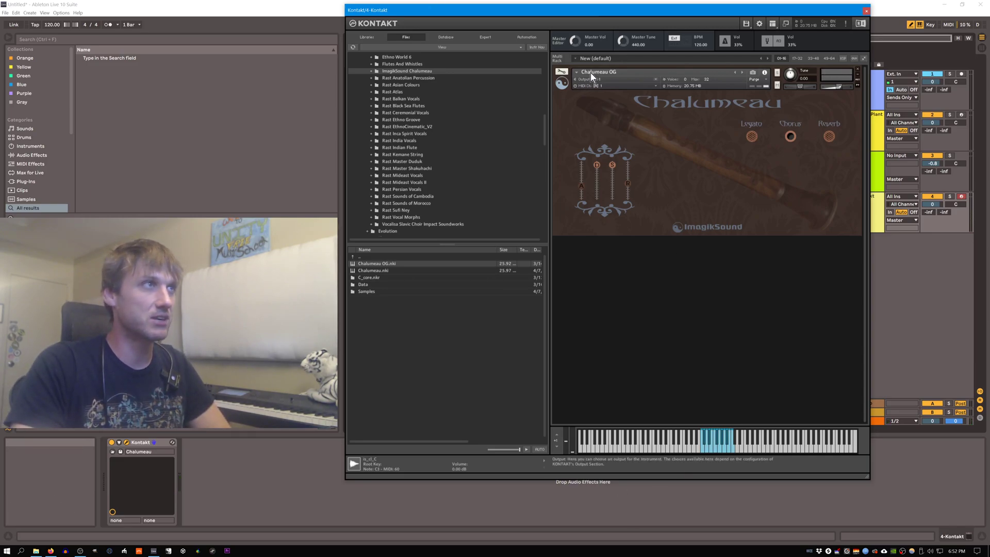
Enter Edit mode on the instrument and open the Mapping Editor.
click(562, 72)
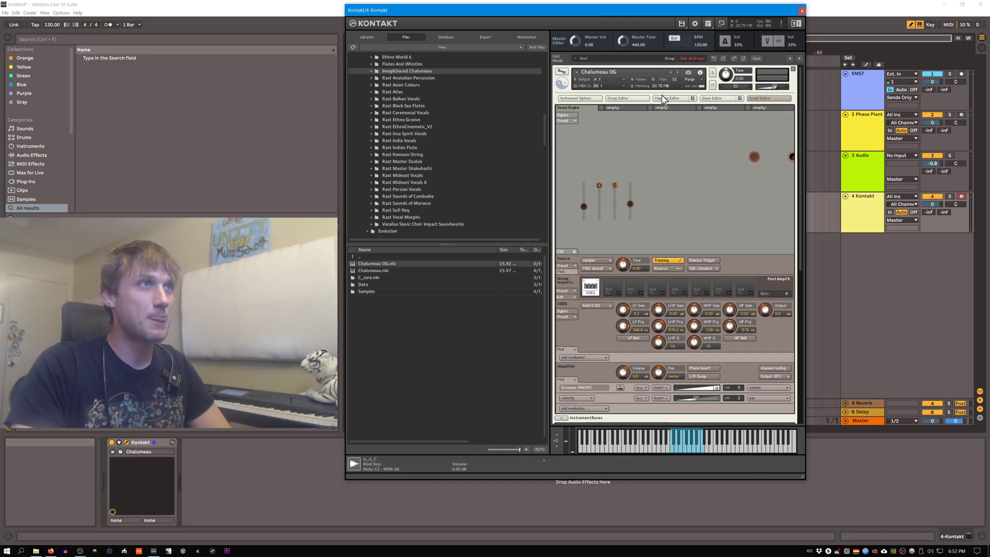
click(562, 73)
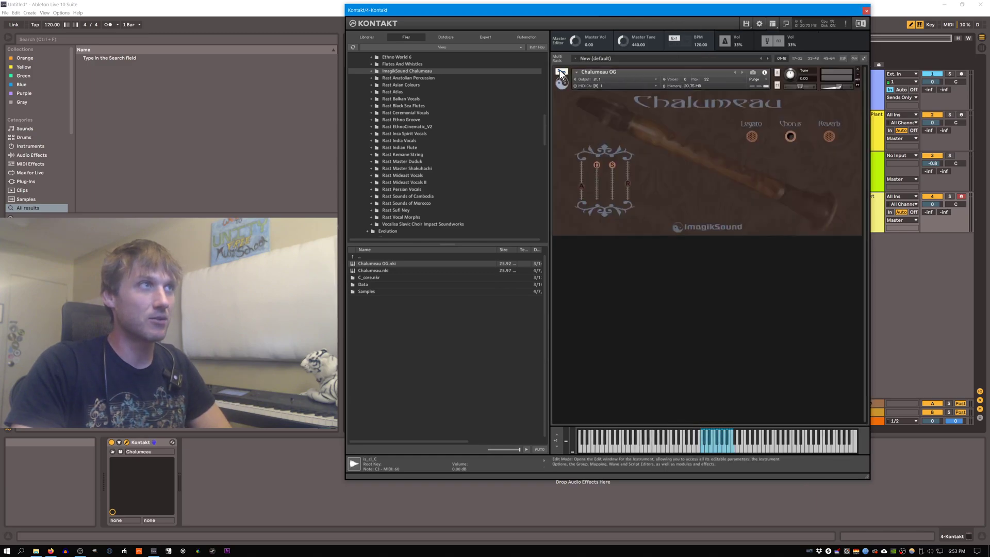
click(561, 72)
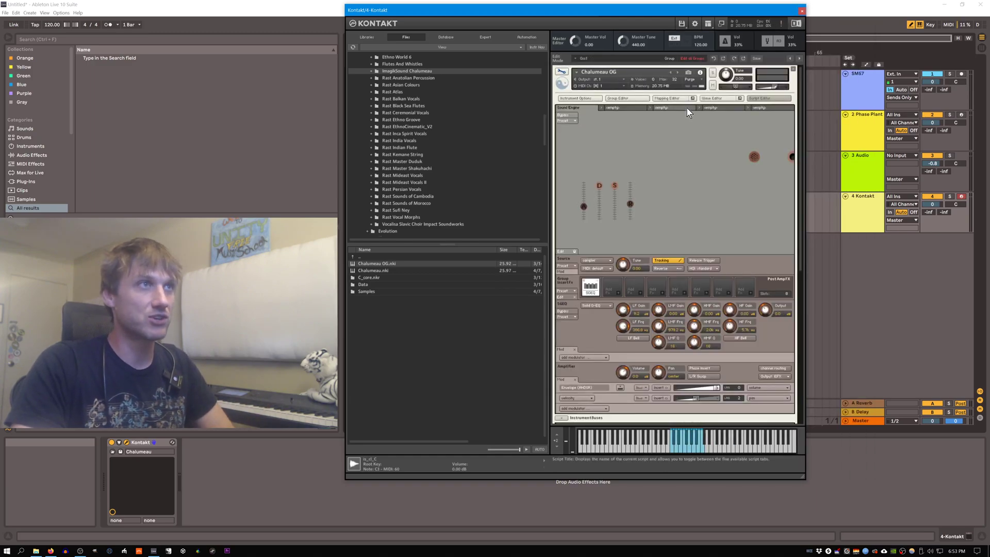
click(673, 98)
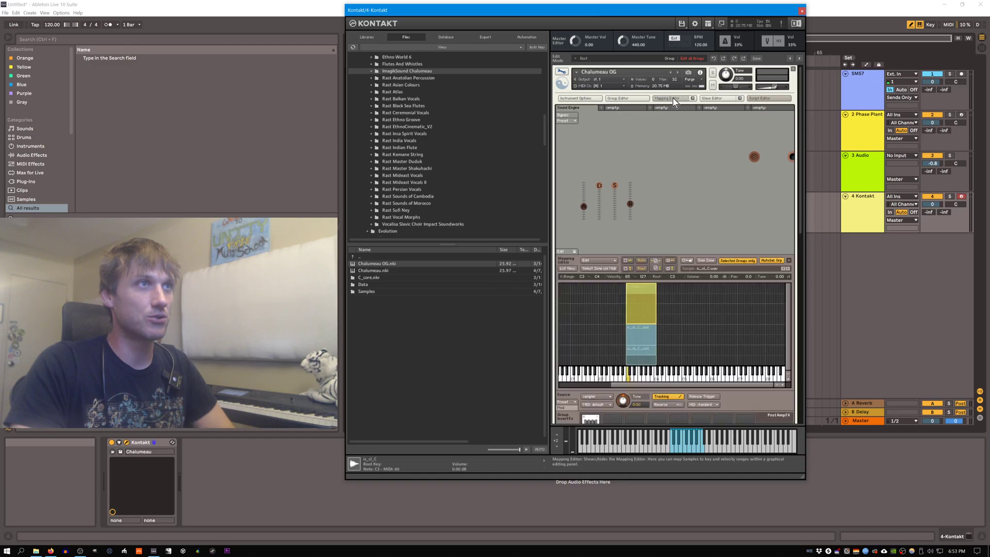
Select all three Chalumeau zones and extend their high key range to G8.
click(633, 300)
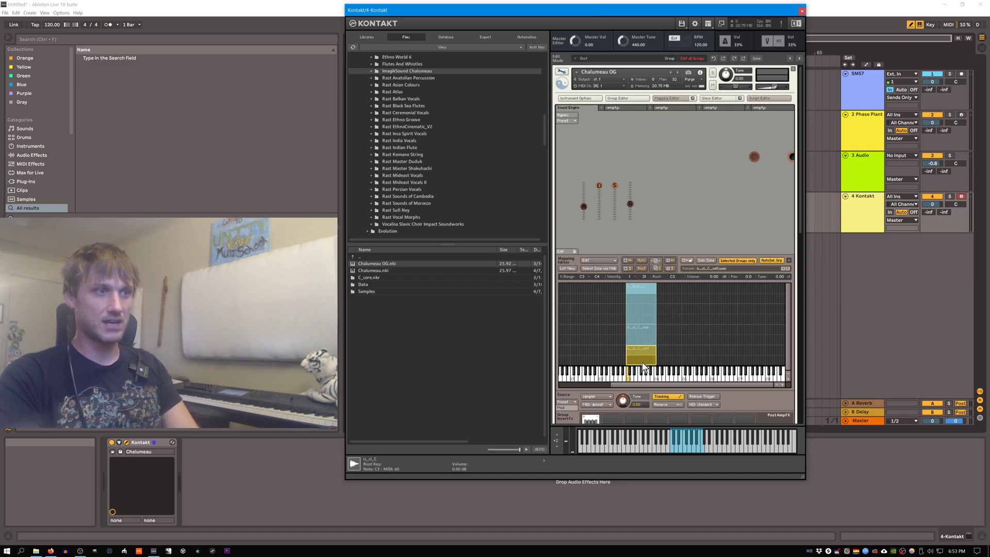
click(644, 300)
drag(664, 361, 621, 313)
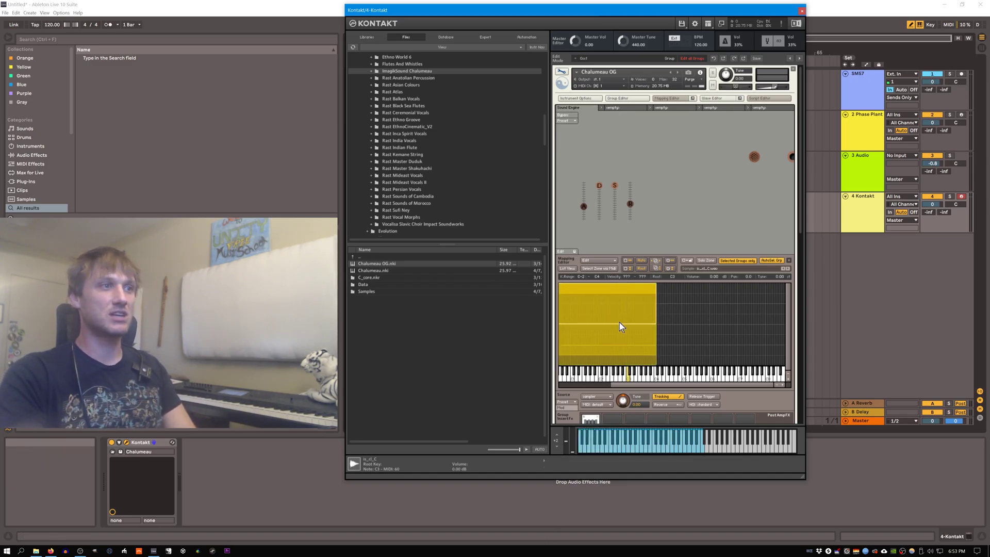
drag(597, 277, 622, 5)
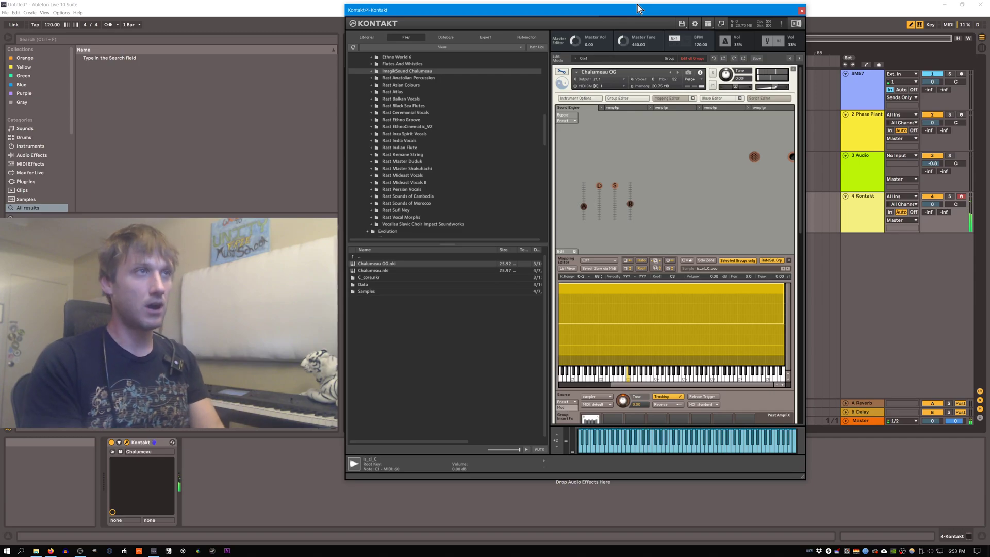
Open the Wave Editor, select the first is_cl_C zone in the Zones list, and enable Sample Loop 1.
click(668, 98)
click(712, 98)
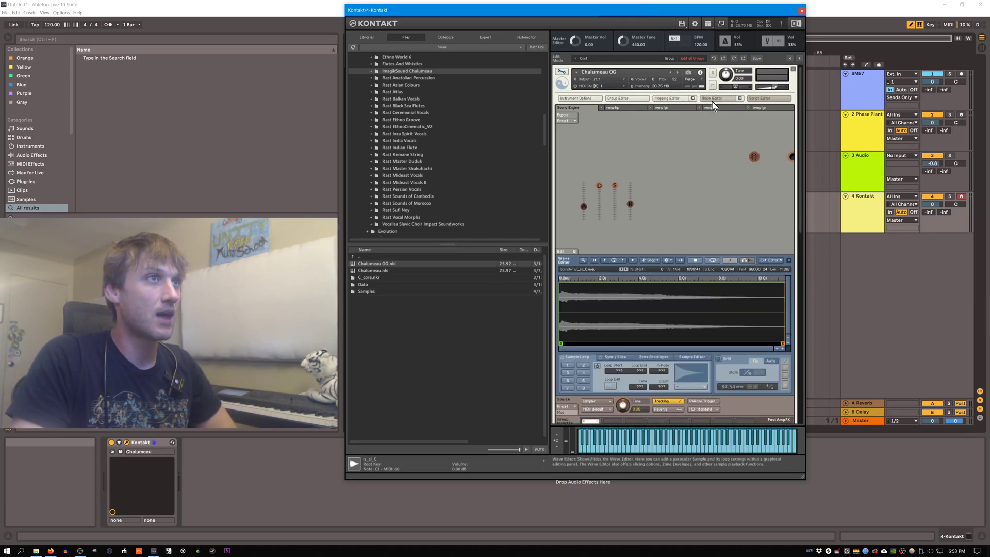
click(485, 37)
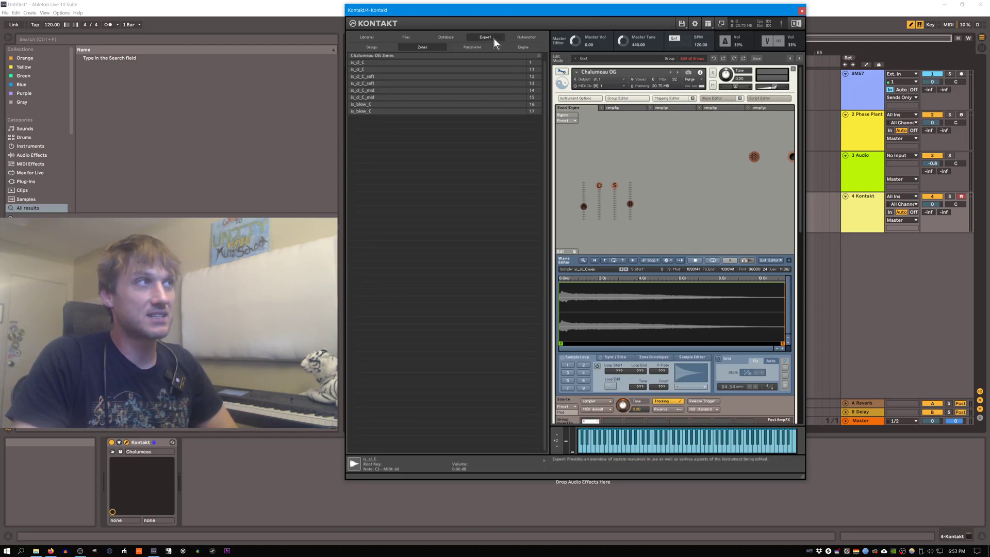
click(416, 68)
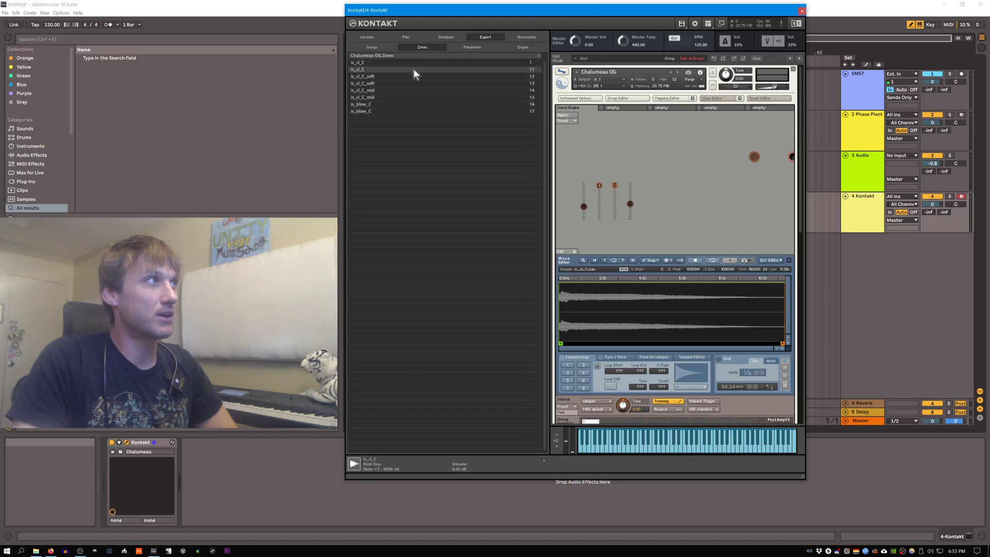
click(401, 64)
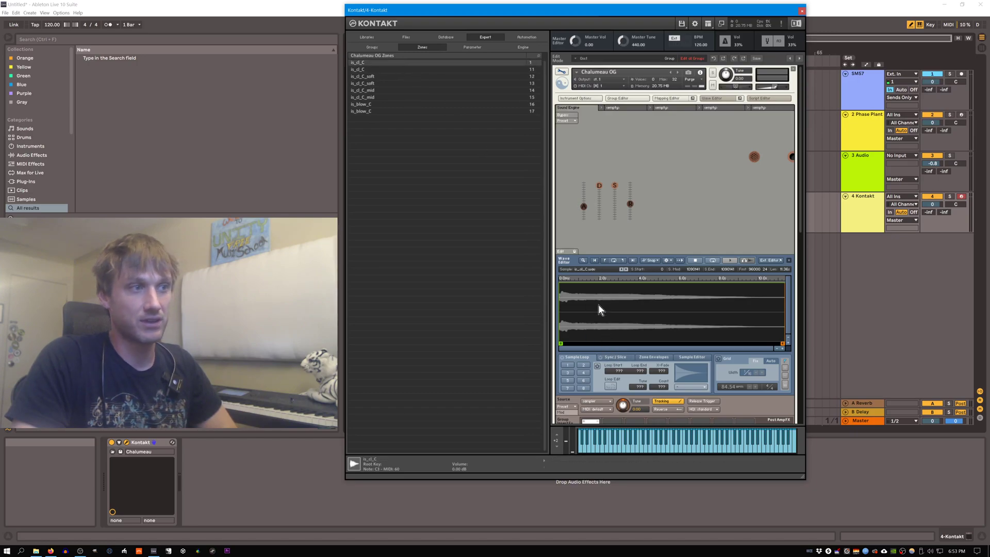
click(567, 364)
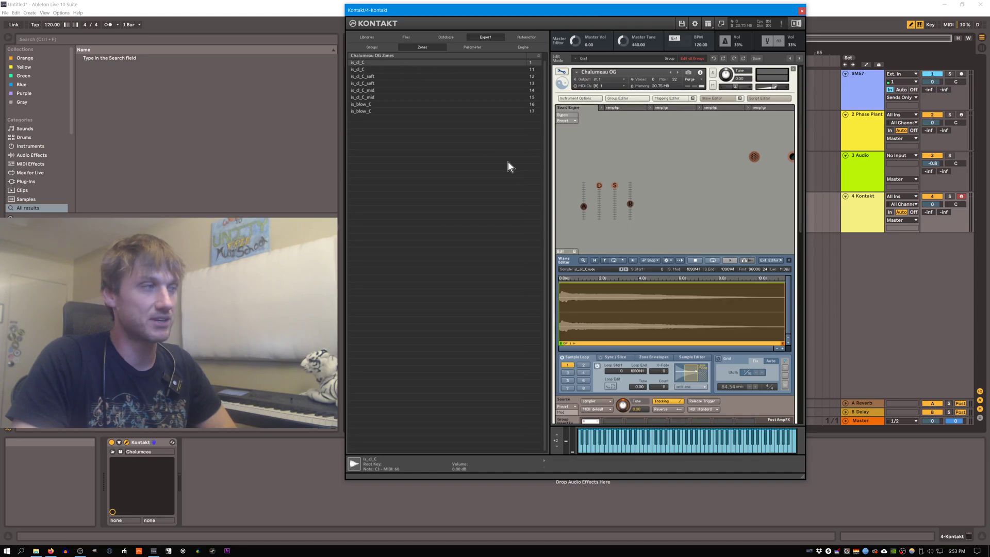
Narrow the loop to a brief section just after the attack with a 400 crossfade.
drag(569, 292, 600, 298)
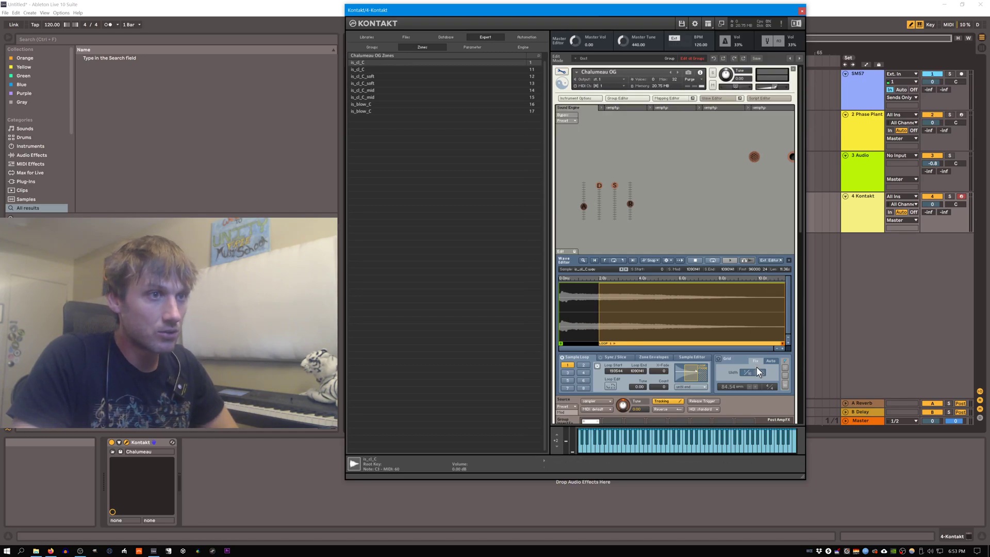
drag(628, 376, 650, 426)
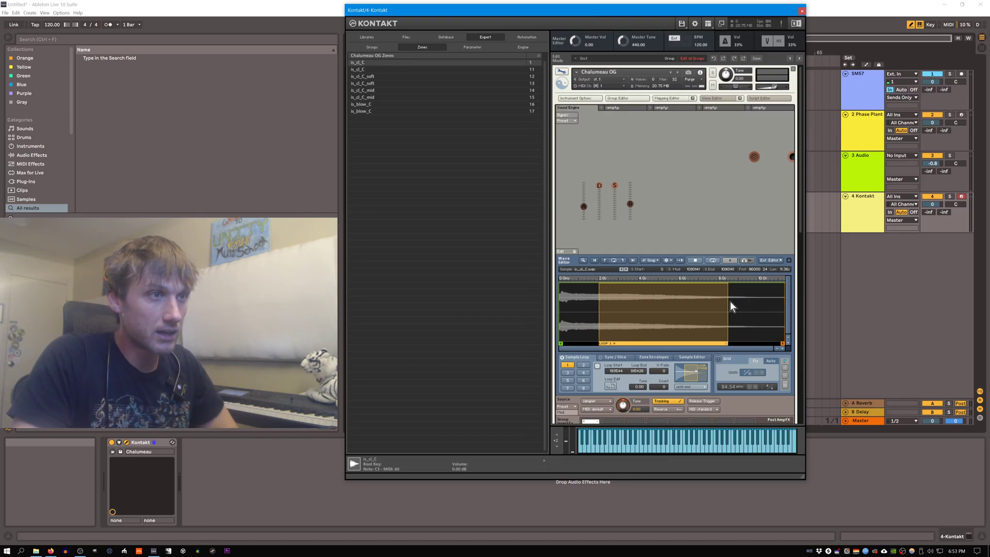
drag(727, 300, 616, 310)
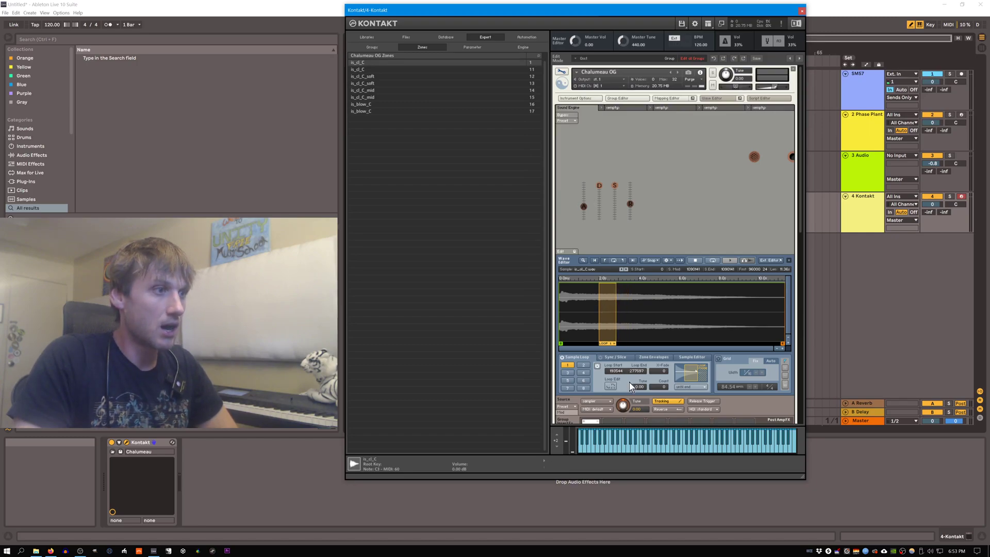
scroll(662, 372, up, 2)
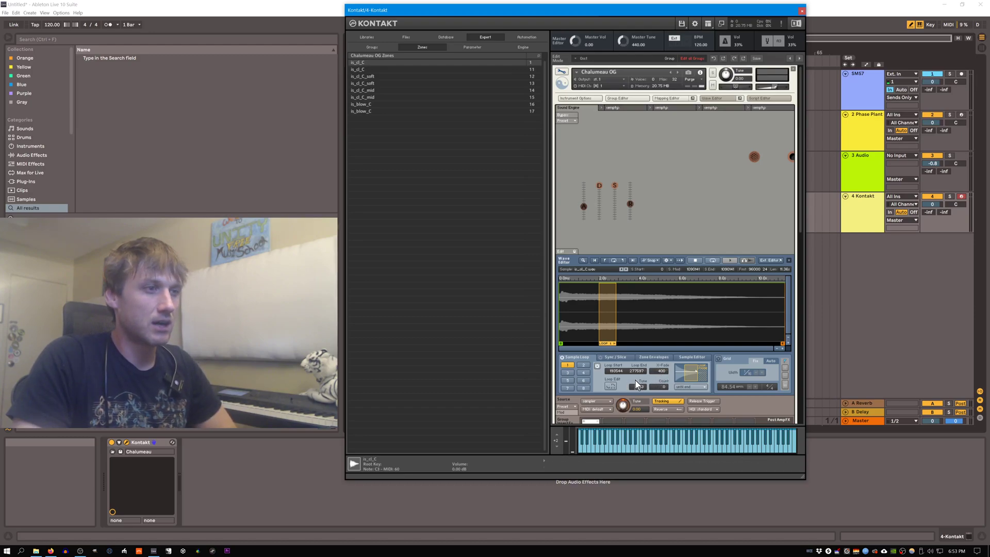
With Loop Edit on, nudge the loop end to about 307029 so the seam lines up.
click(610, 386)
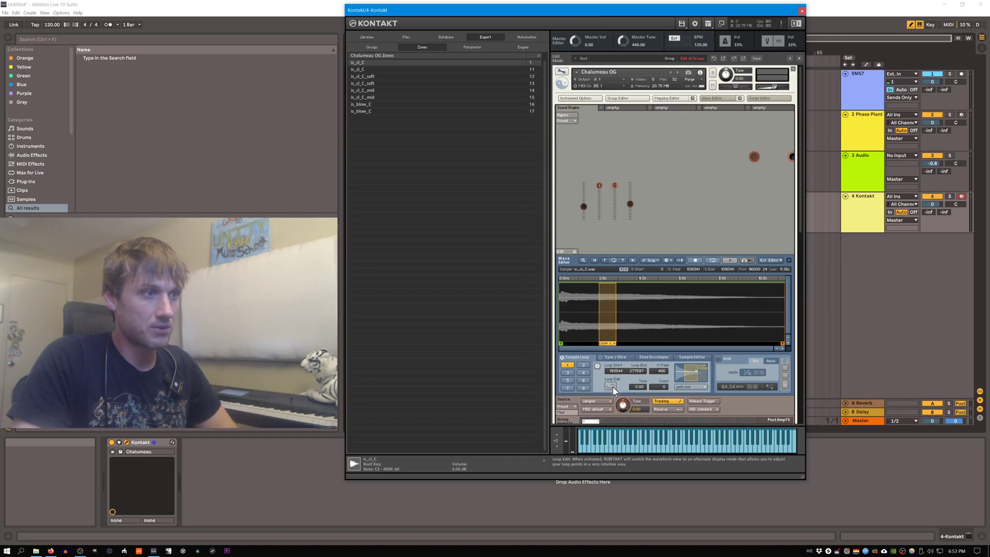
scroll(638, 369, up, 10)
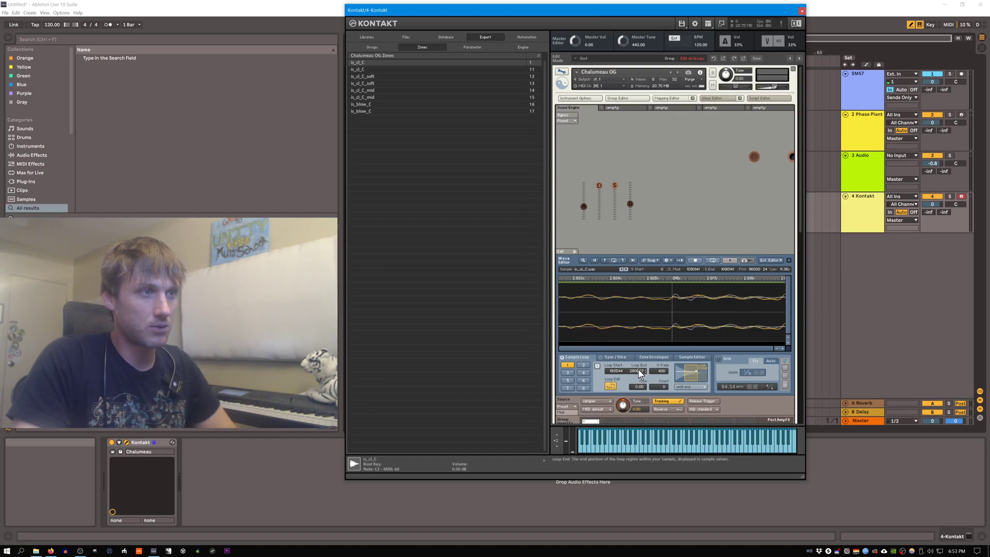
scroll(645, 364, up, 6)
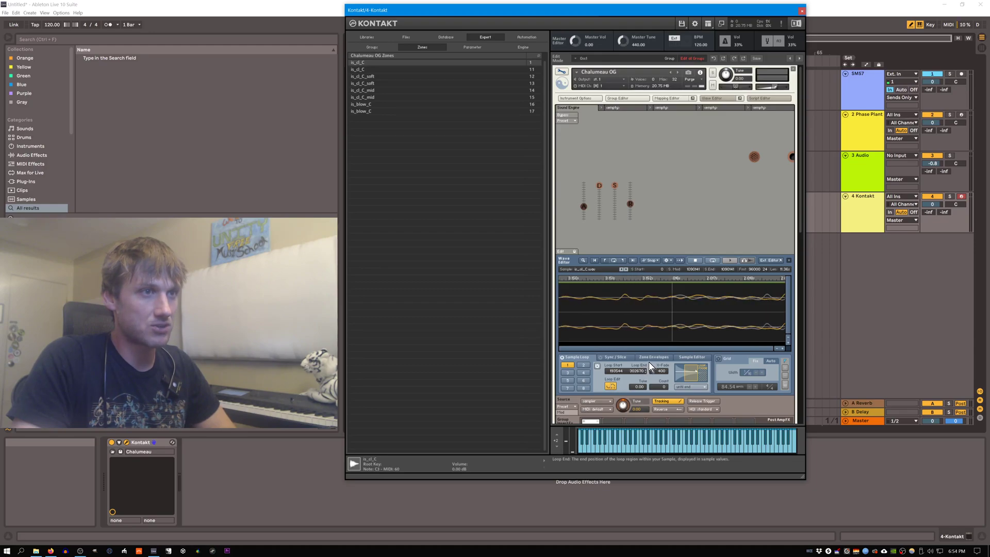
scroll(650, 360, up, 1)
scroll(639, 371, down, 4)
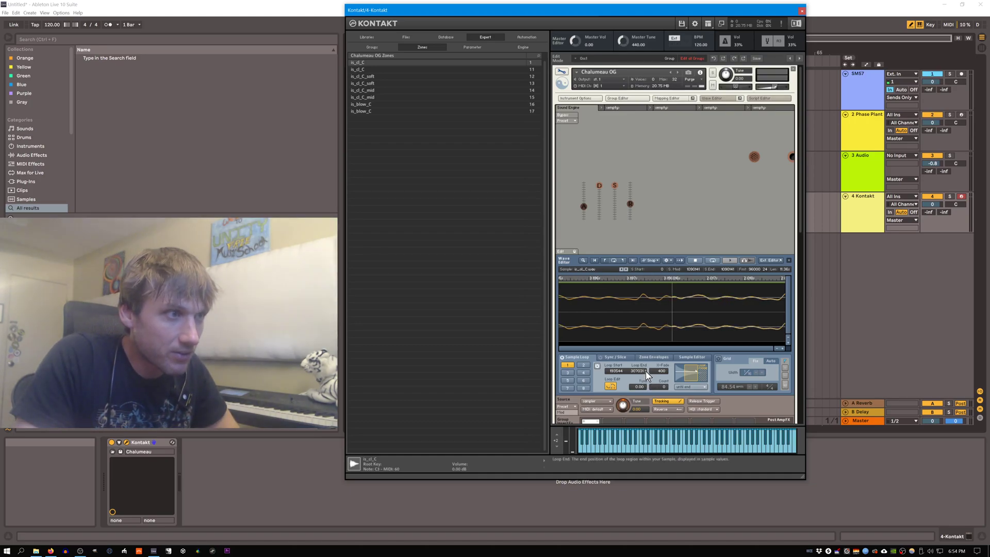
drag(645, 370, 647, 375)
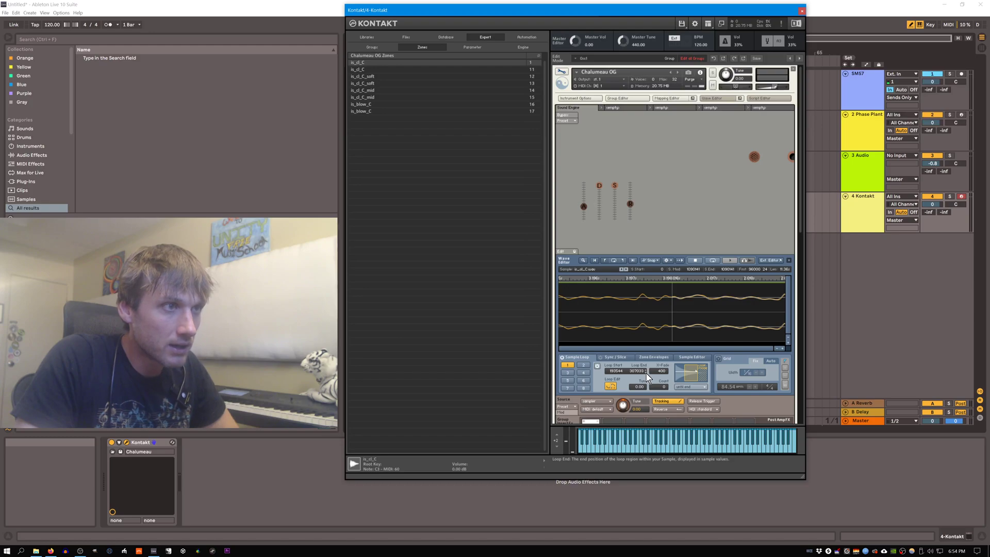
drag(647, 373, 644, 374)
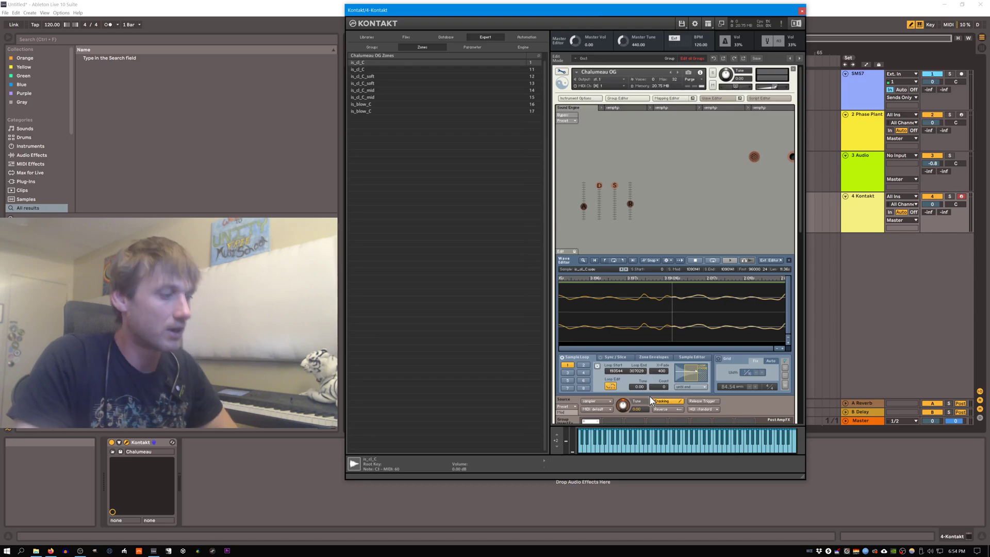
Select every zone from is_cl_C through is_cl_C_mid in the zone list.
click(401, 97)
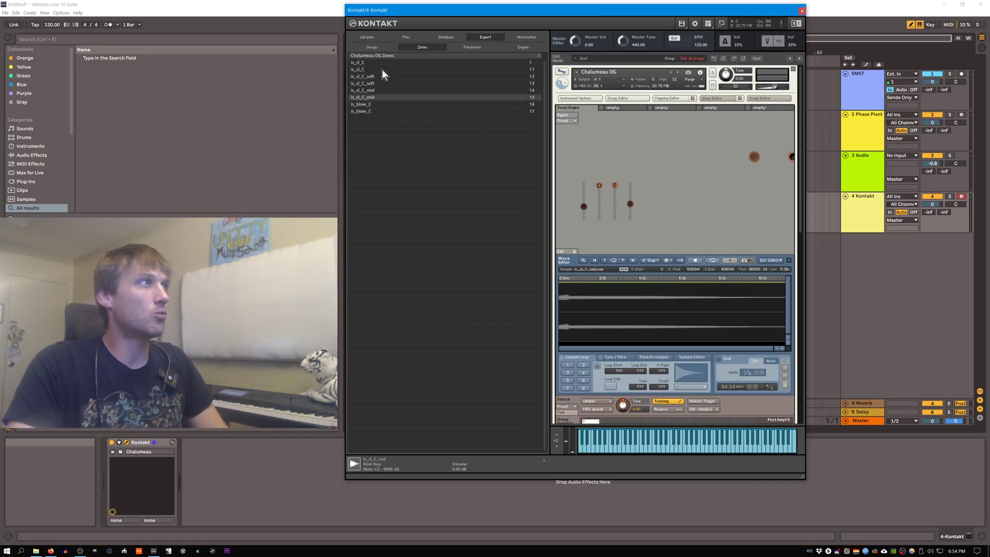
click(376, 82)
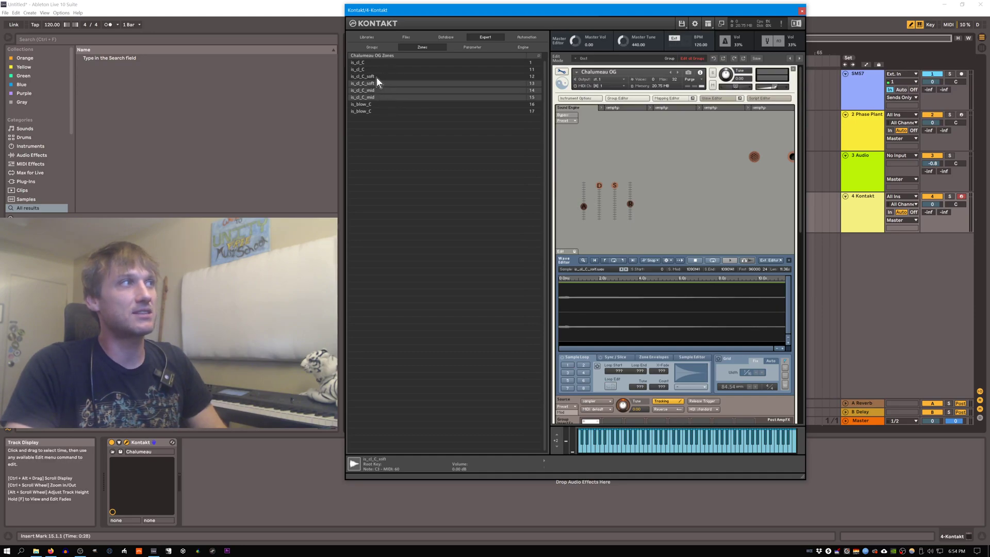
click(375, 76)
click(387, 98)
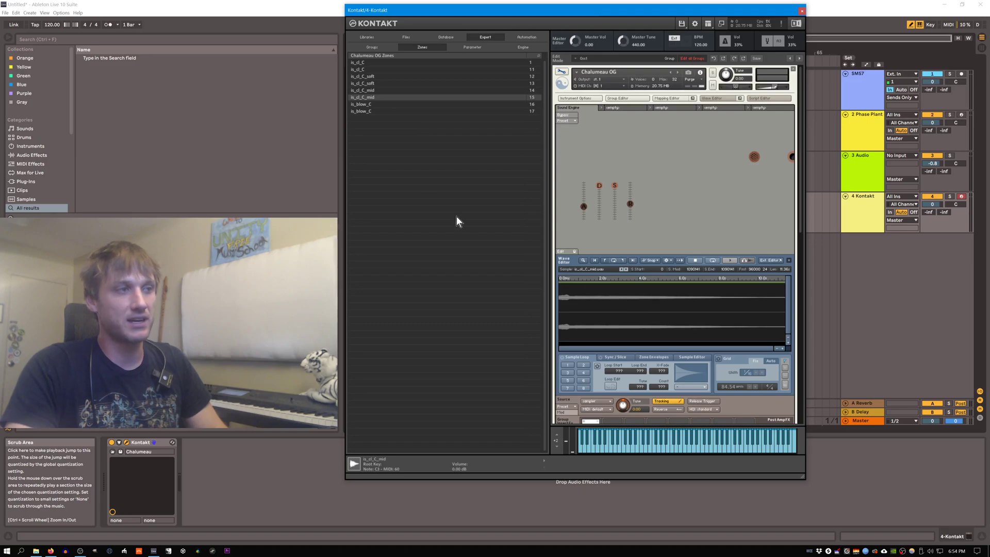
shift+click(362, 63)
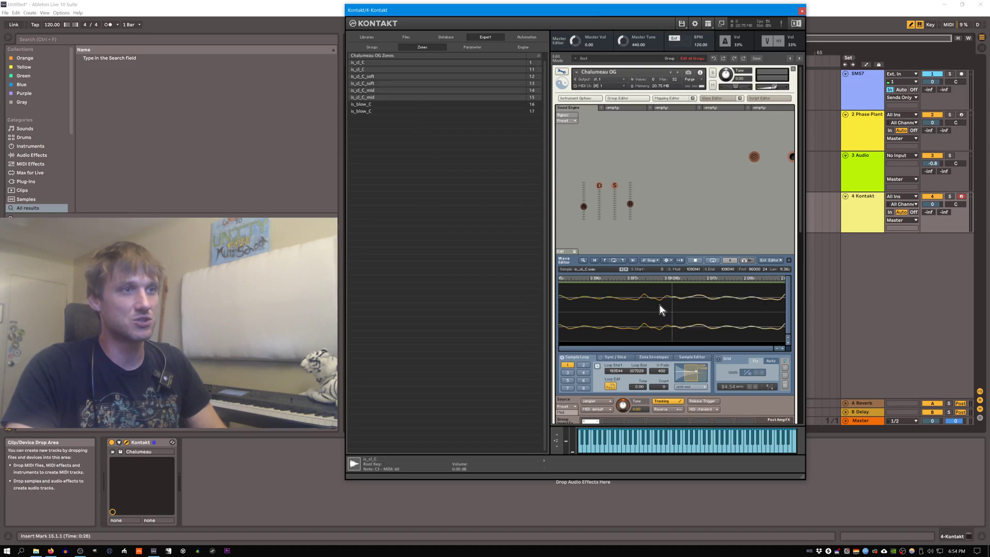
Copy the current zone's loop settings to all selected zones and confirm.
click(667, 260)
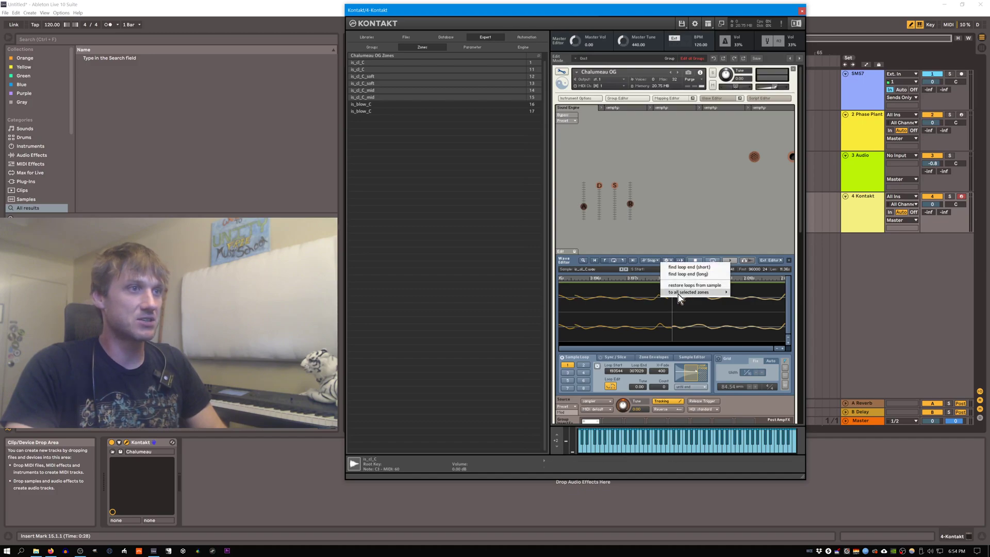
mouse_move(678, 293)
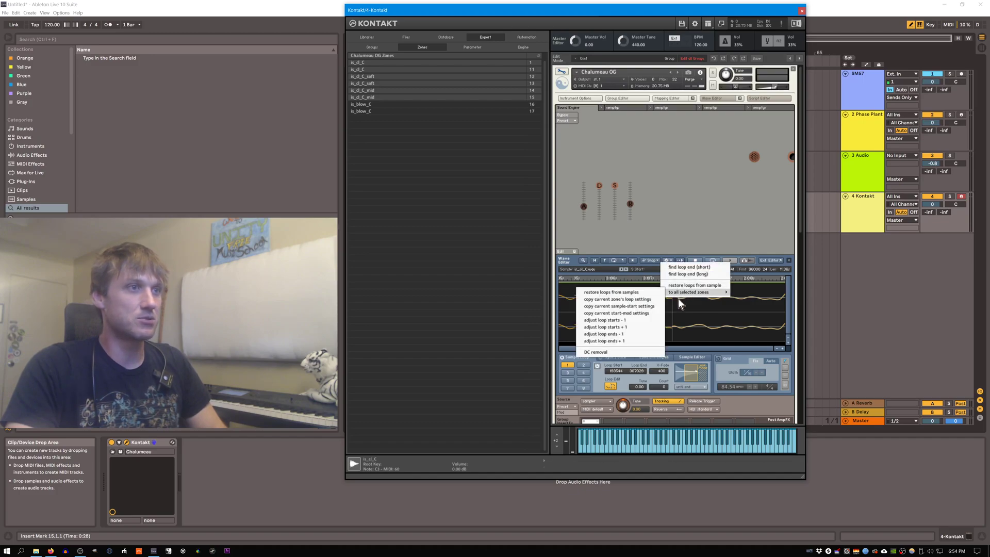
click(613, 300)
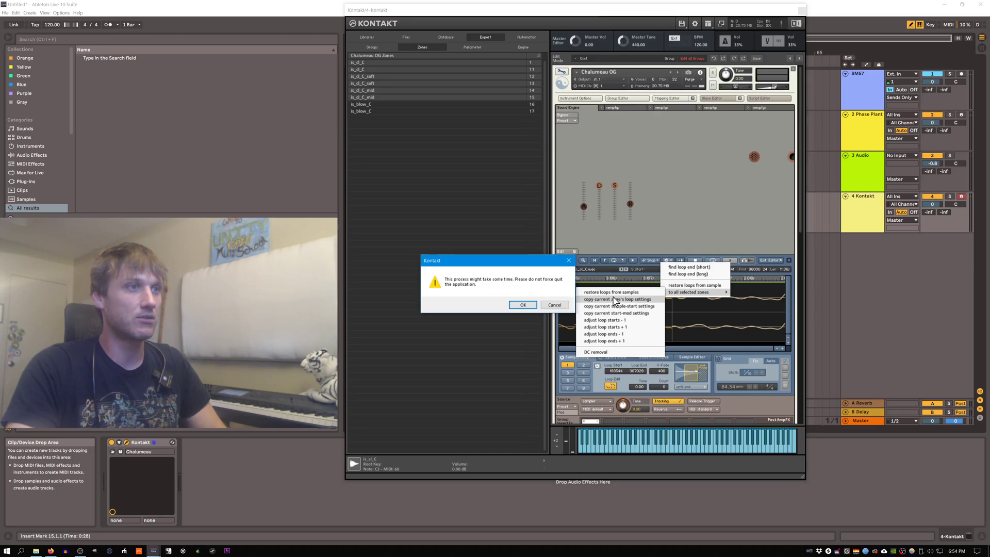
click(522, 305)
click(667, 259)
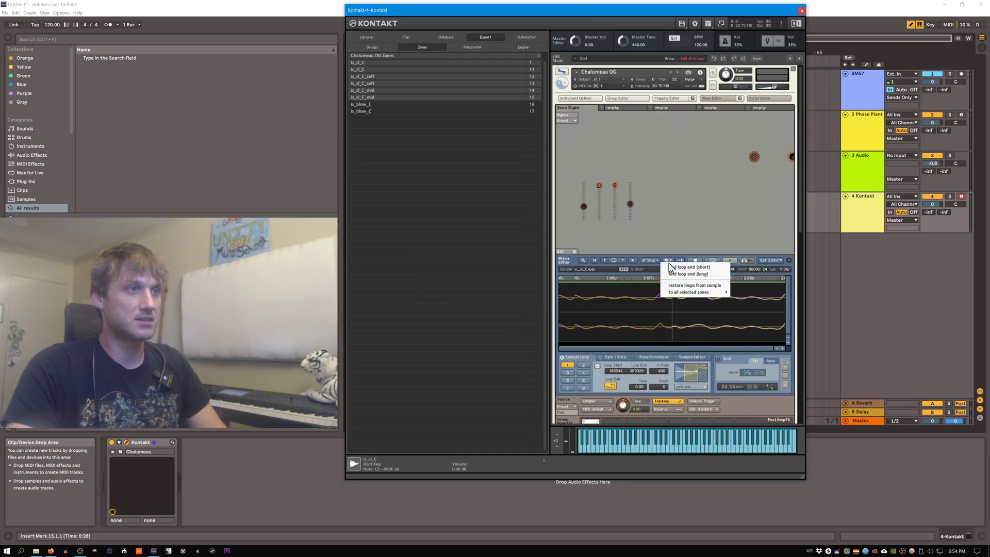
mouse_move(674, 293)
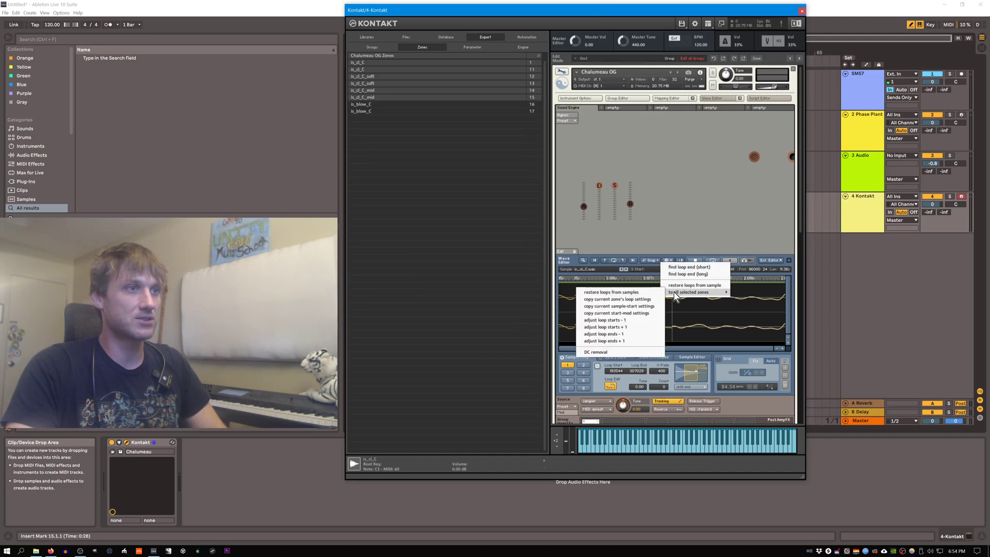
click(653, 253)
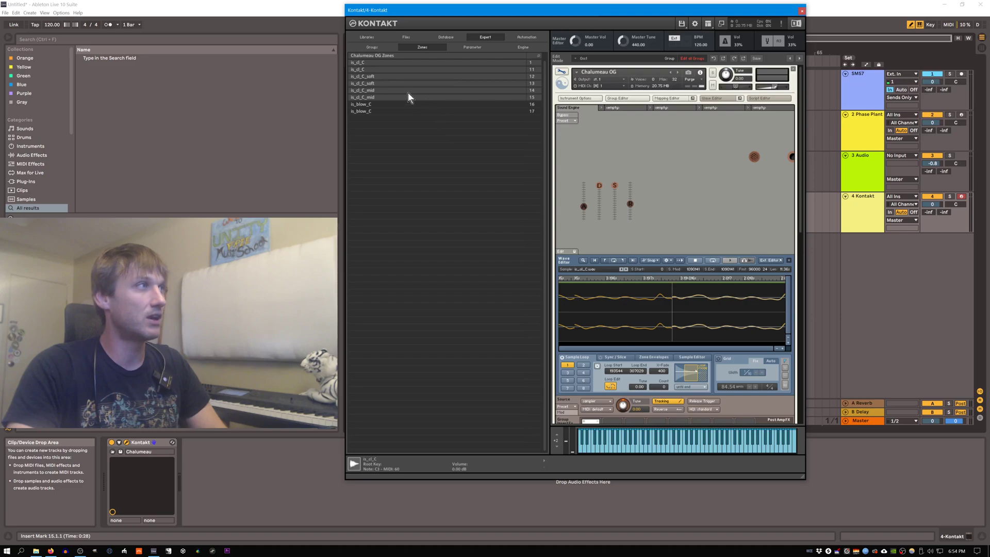
Enable Sample Loop 1 on the second is_cl_C, the is_cl_C_soft and both is_cl_C_mid zones.
click(391, 63)
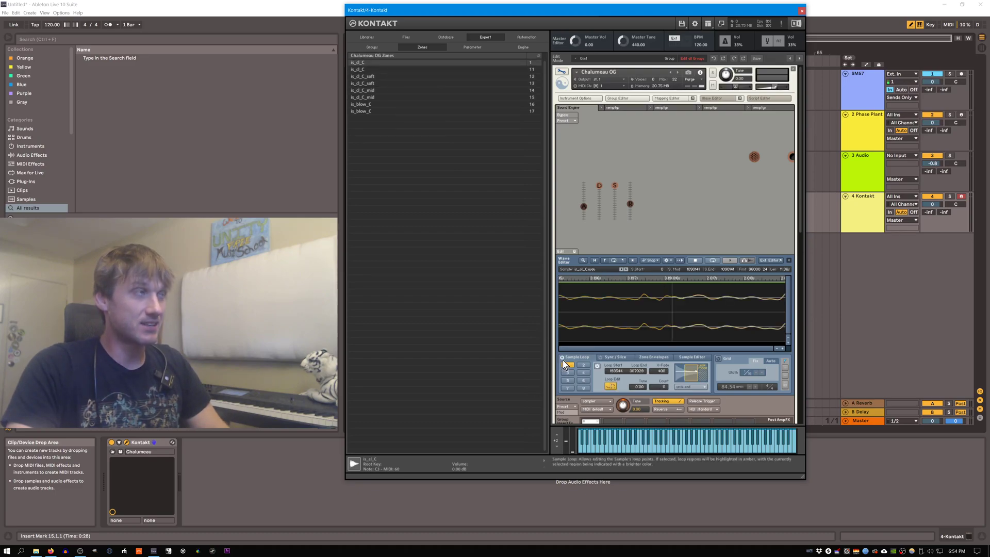
click(367, 69)
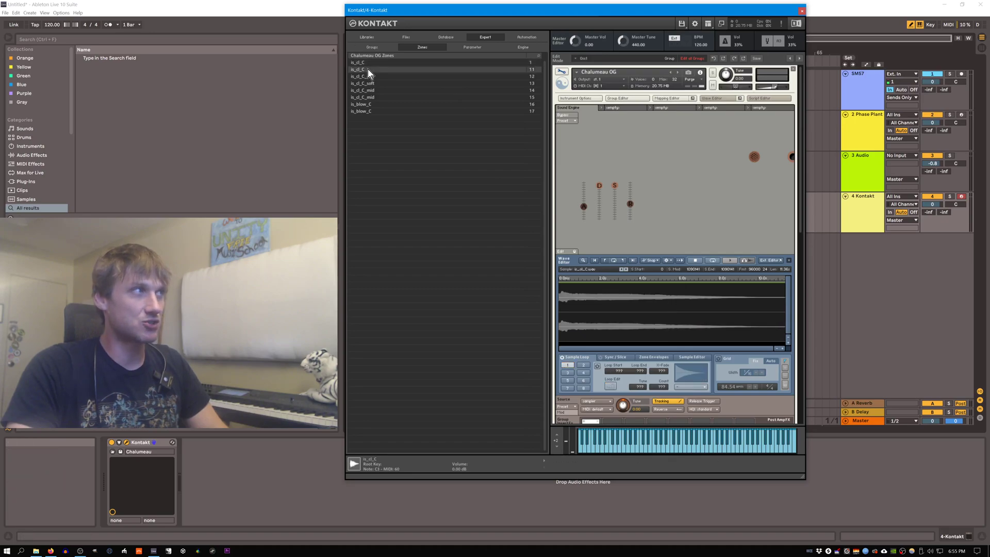
click(568, 365)
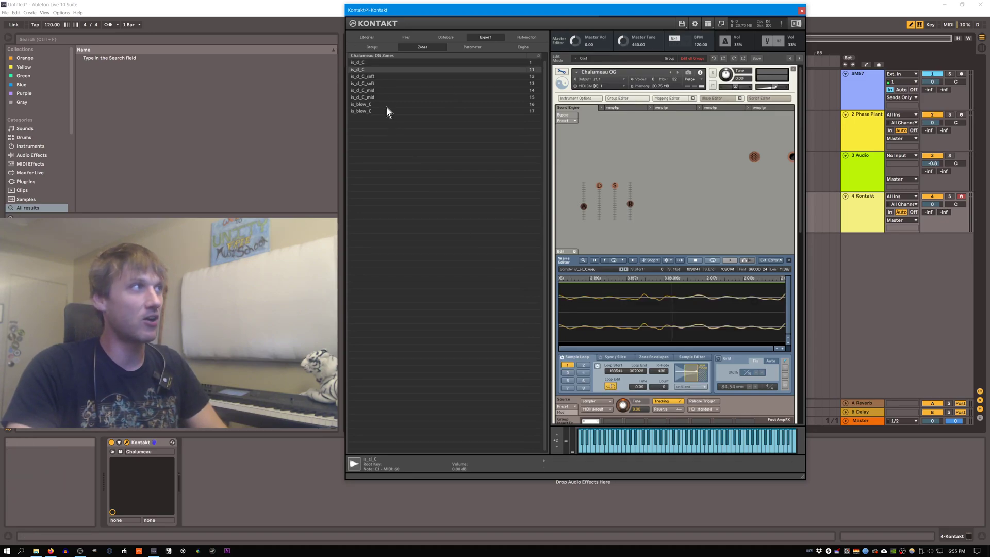
click(376, 76)
click(568, 366)
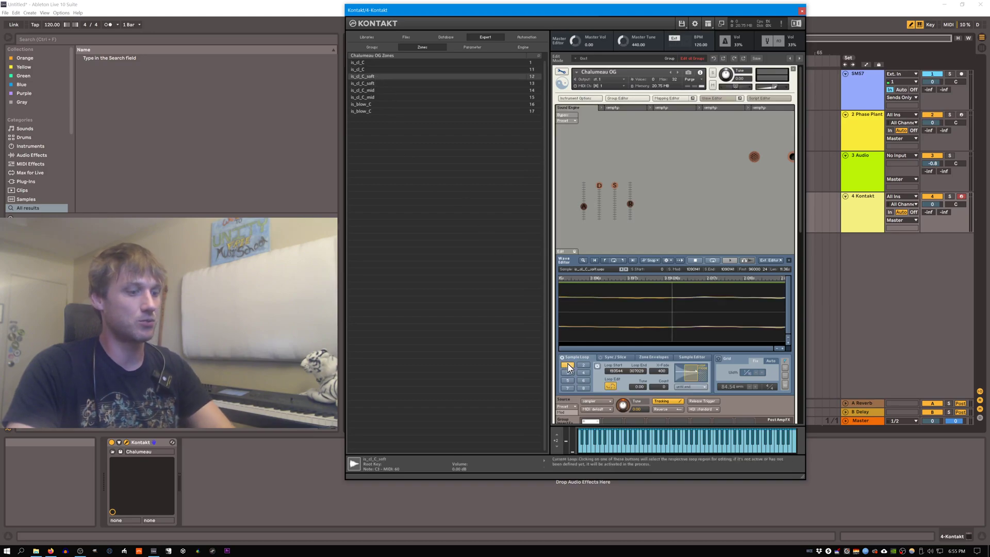
click(369, 82)
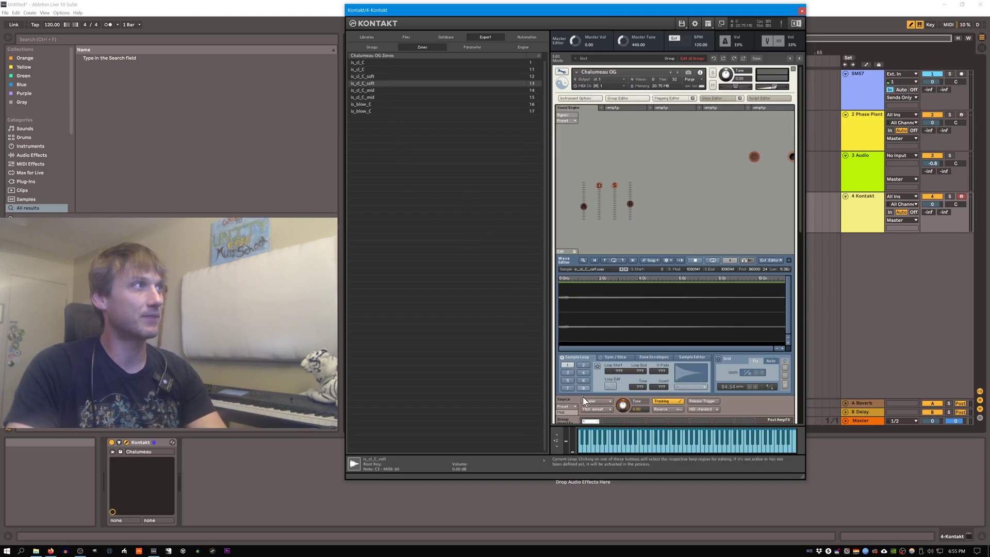
click(384, 90)
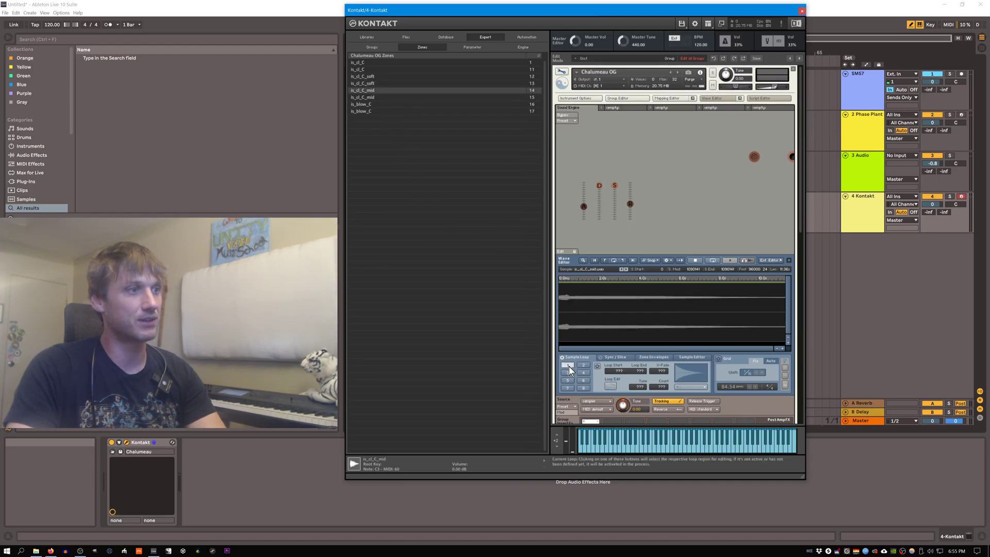
click(567, 365)
click(382, 98)
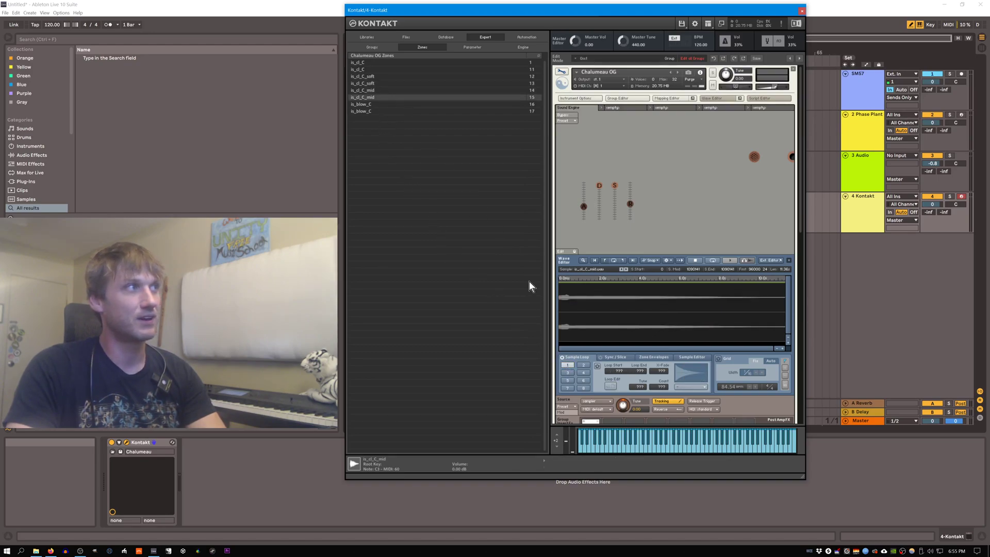
click(568, 366)
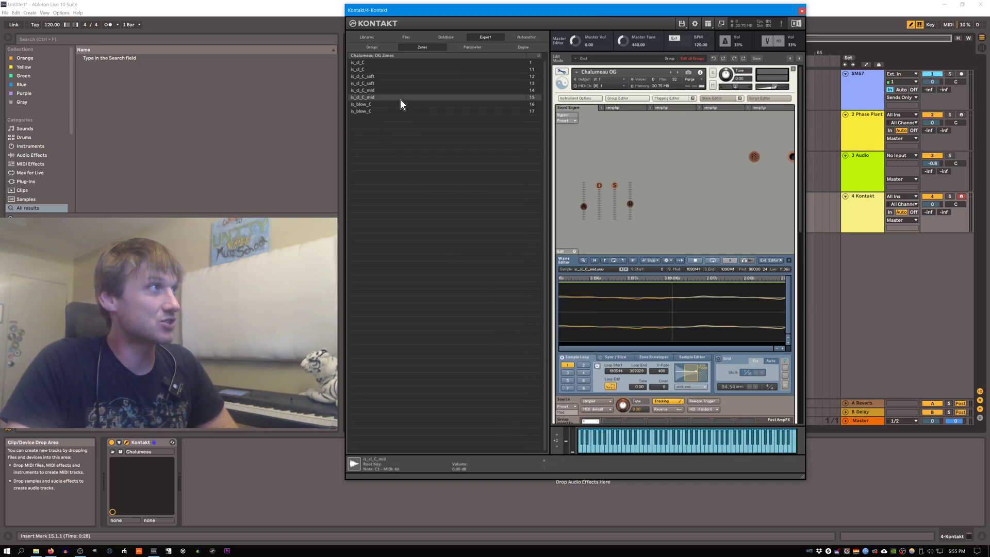
Inspect each zone's loop on an enlarged waveform, then select both is_cl_C_mid zones.
click(386, 76)
click(371, 63)
click(374, 69)
click(376, 77)
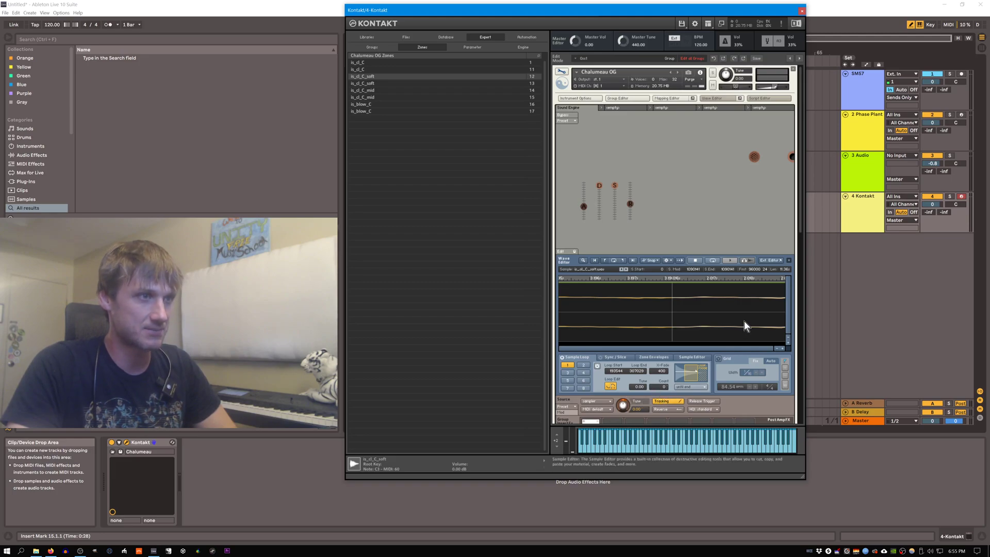
click(788, 342)
click(788, 342)
click(788, 342)
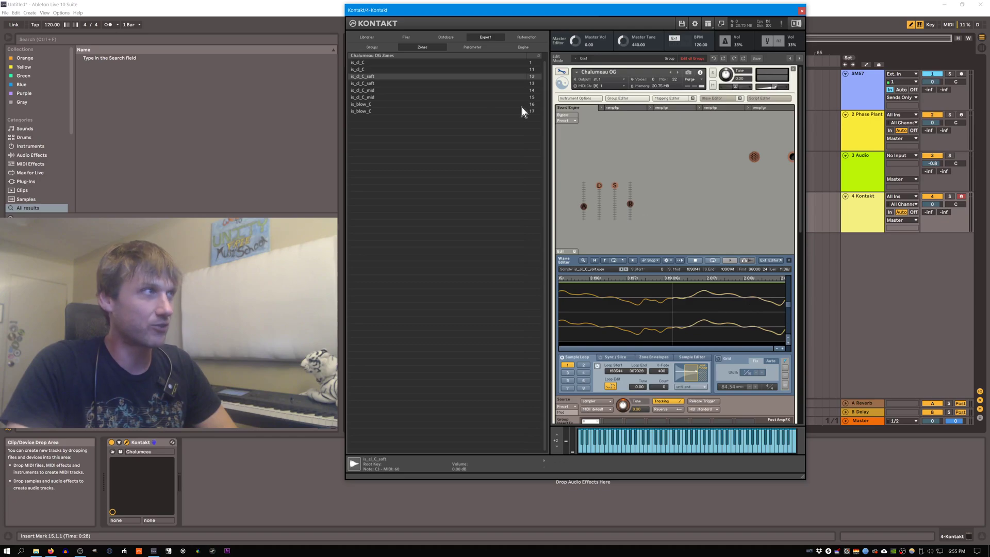
click(410, 97)
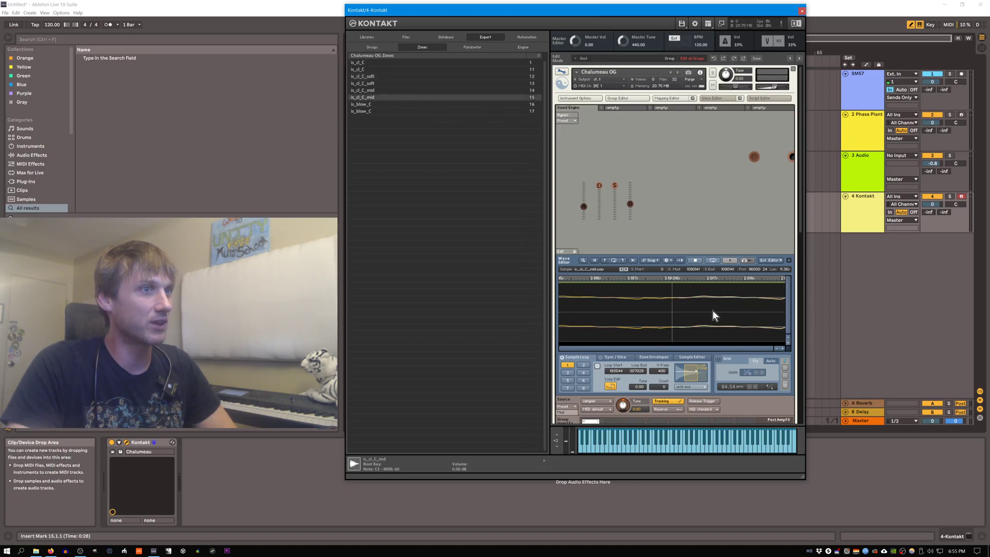
click(789, 342)
click(788, 343)
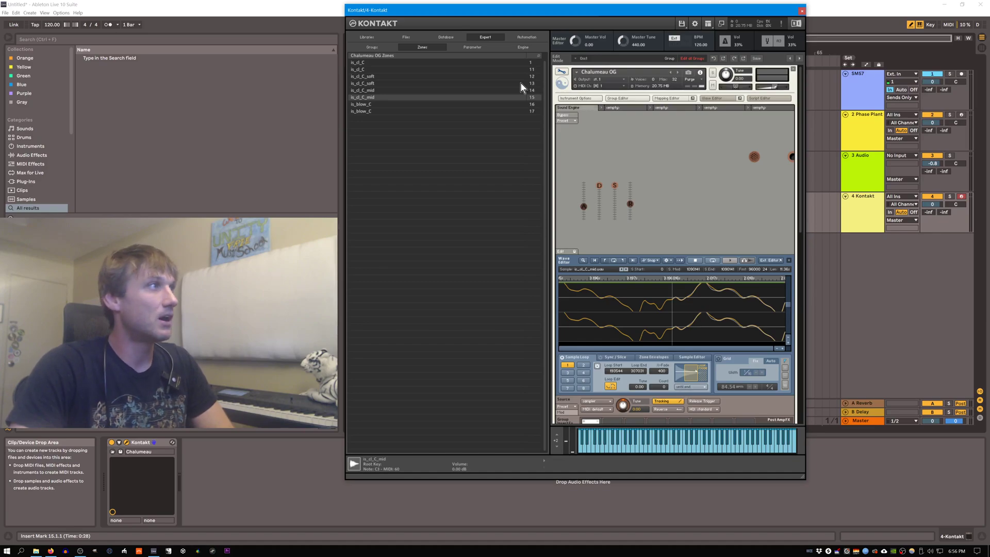
click(472, 91)
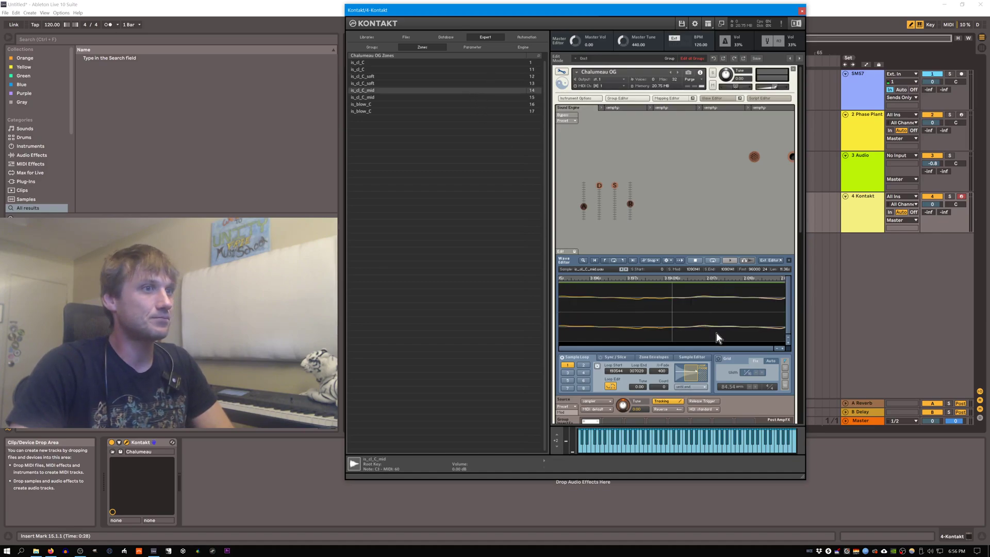
click(379, 98)
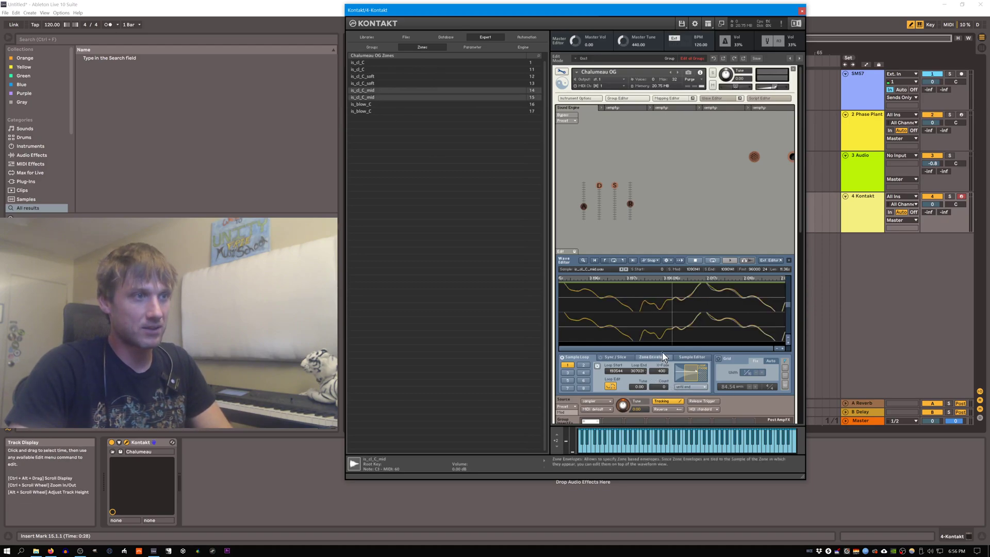
Copy the current loop settings to both selected is_cl_C_mid zones.
click(667, 262)
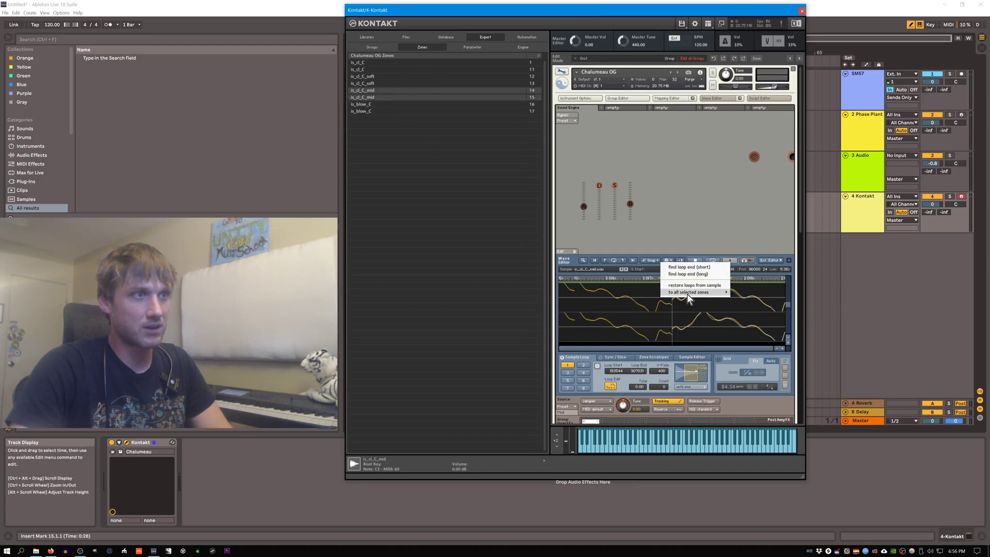
mouse_move(687, 293)
click(647, 299)
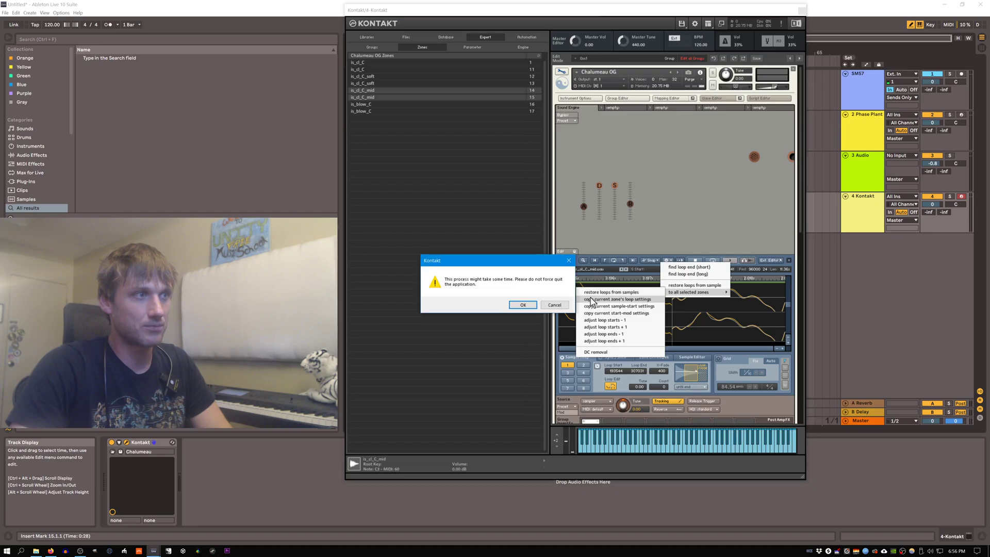
click(531, 306)
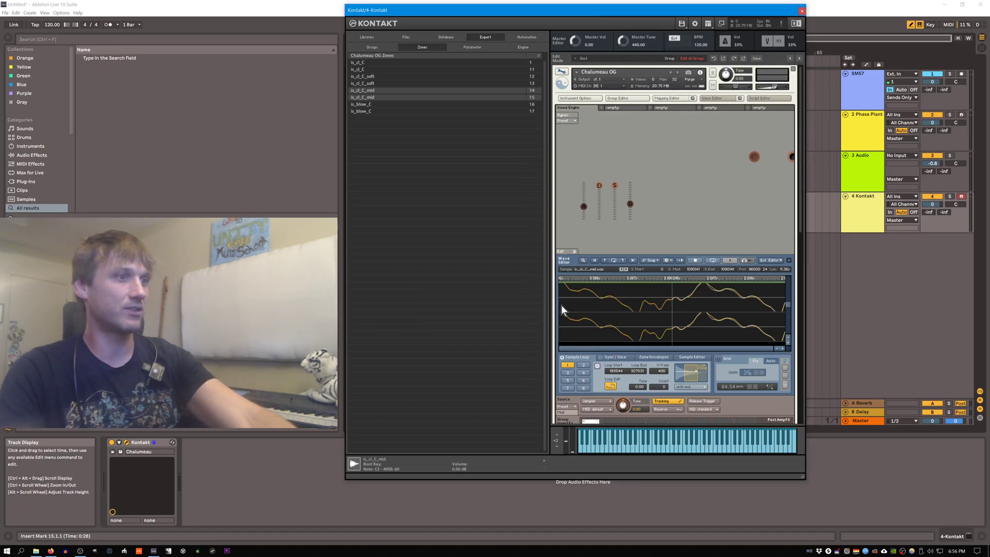
Shorten the is_cl_C loop to roughly 202949–240033 with Loop Edit off.
click(413, 64)
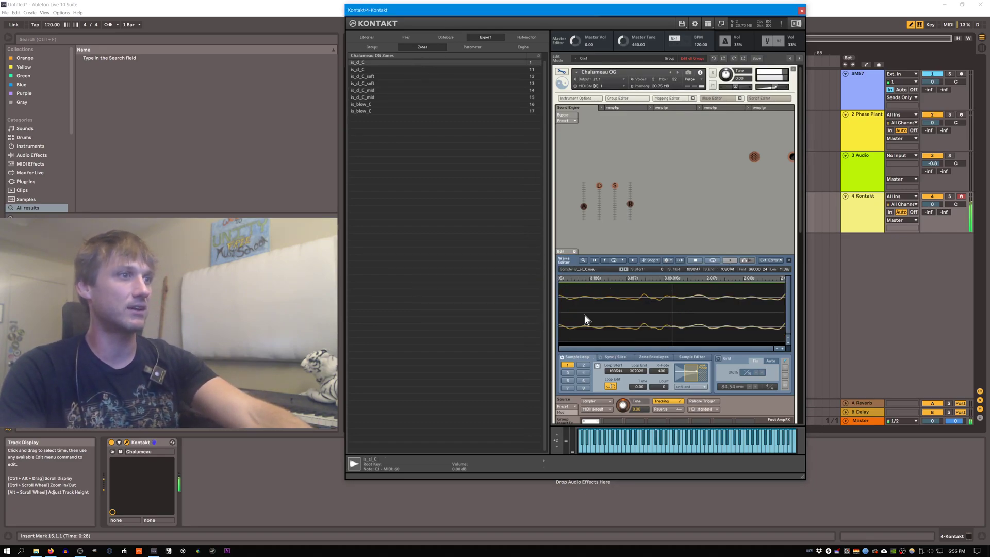
click(610, 386)
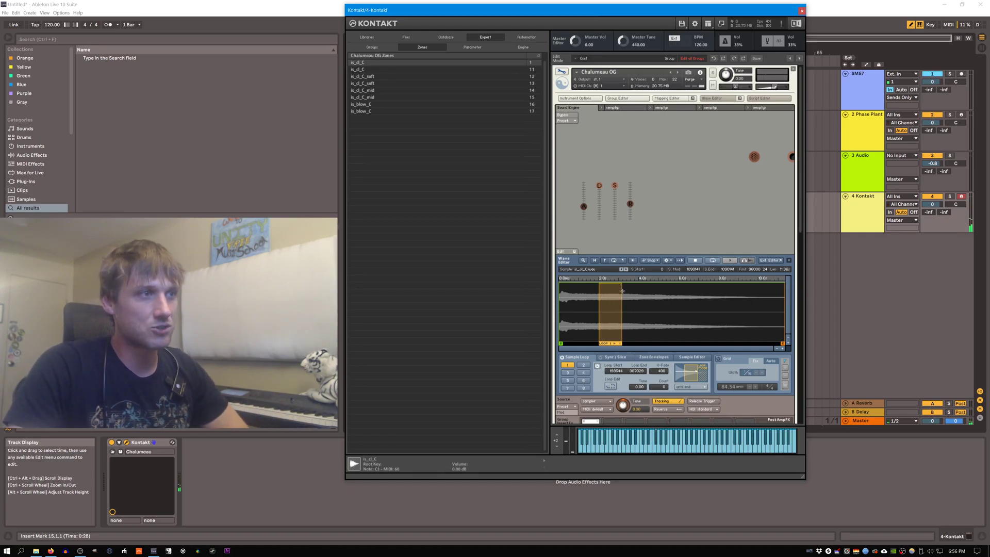
drag(621, 299, 601, 291)
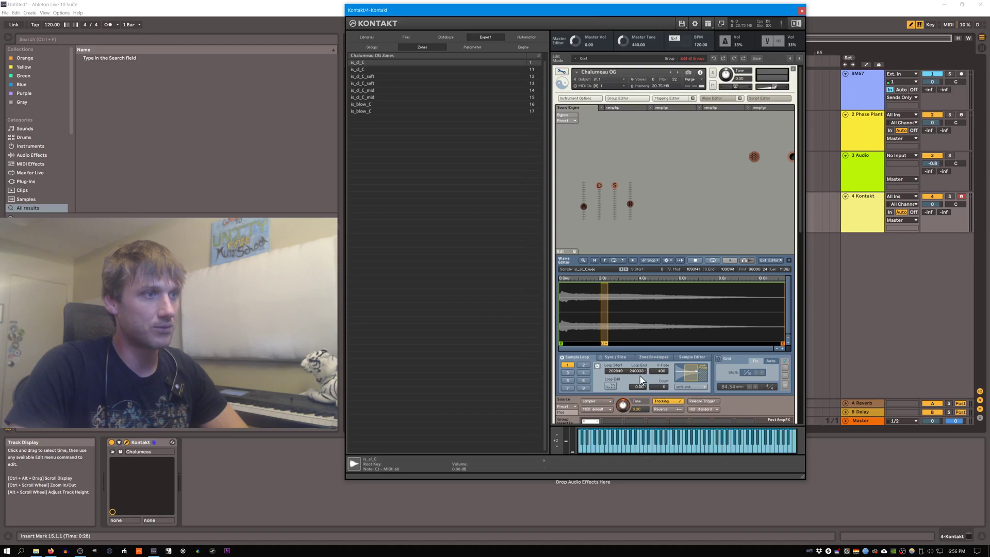
Raise the is_cl_C loop end to about 249755 and copy this loop to the selected zones.
click(610, 386)
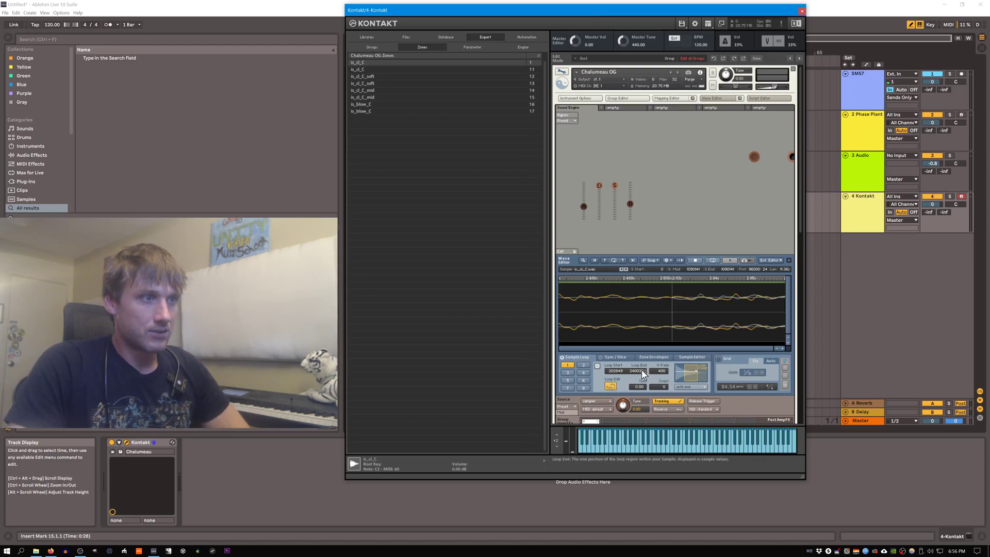
drag(643, 371, 643, 367)
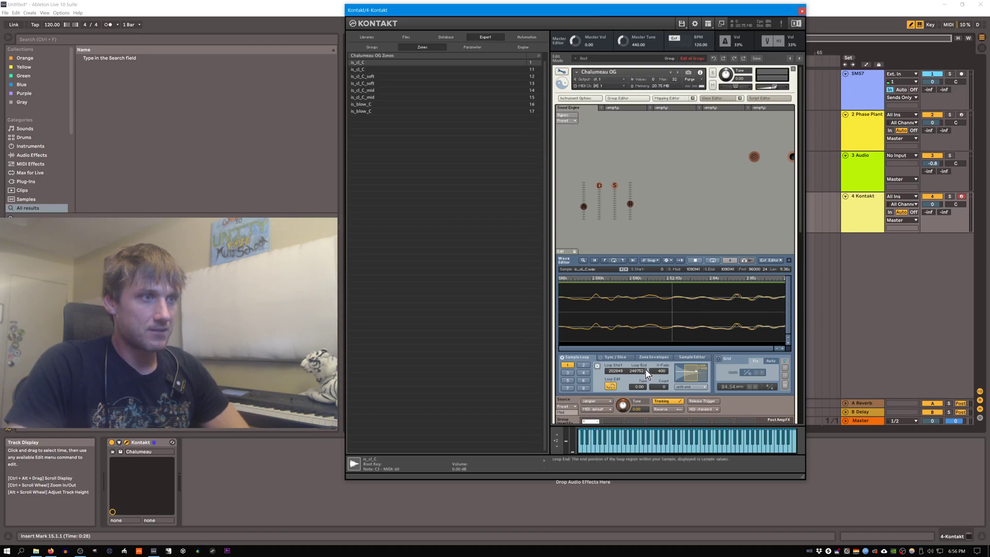
scroll(645, 369, up, 3)
click(666, 261)
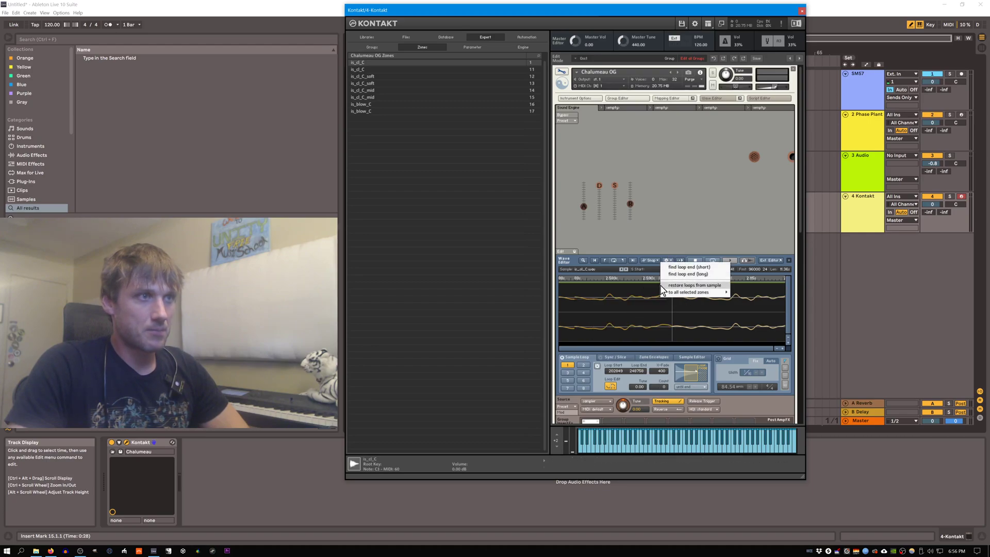
mouse_move(693, 291)
click(642, 299)
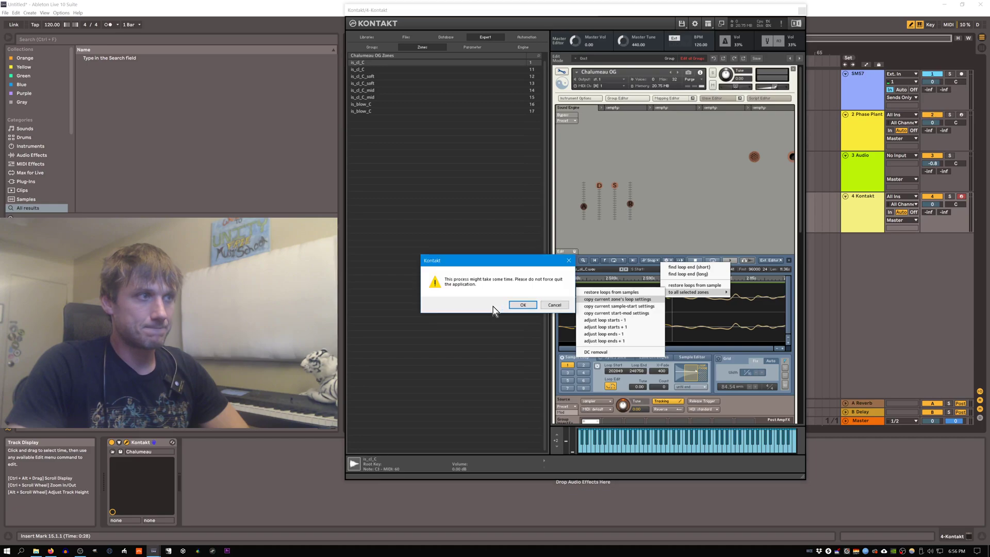
click(523, 305)
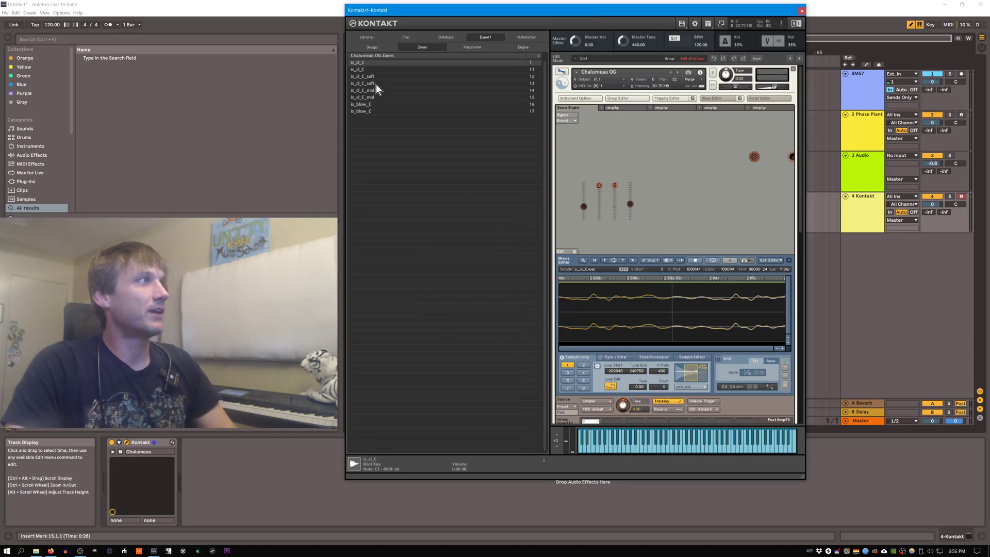
Select the six zones is_cl_C through is_cl_C_mid, copy the loop to all, and exit Loop Edit.
shift+click(391, 97)
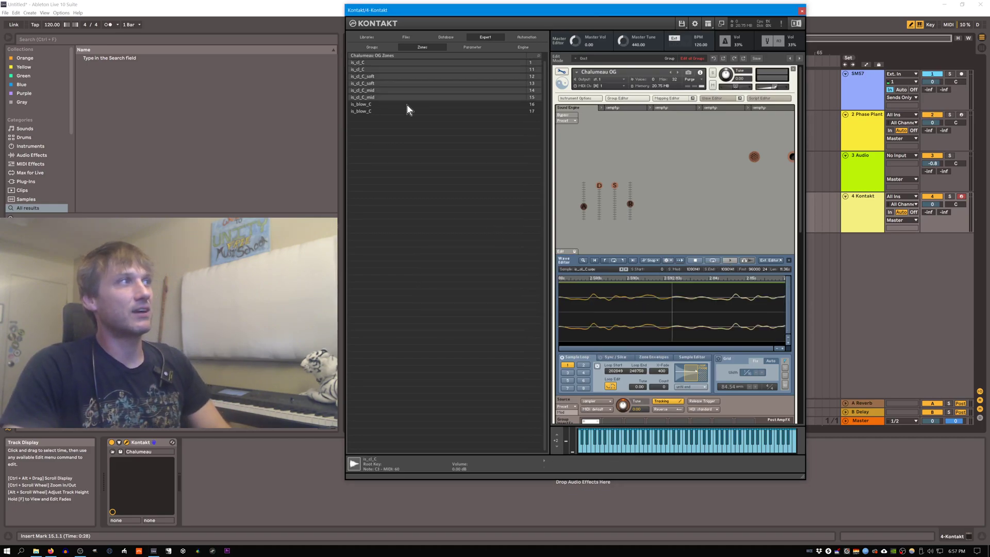
click(668, 261)
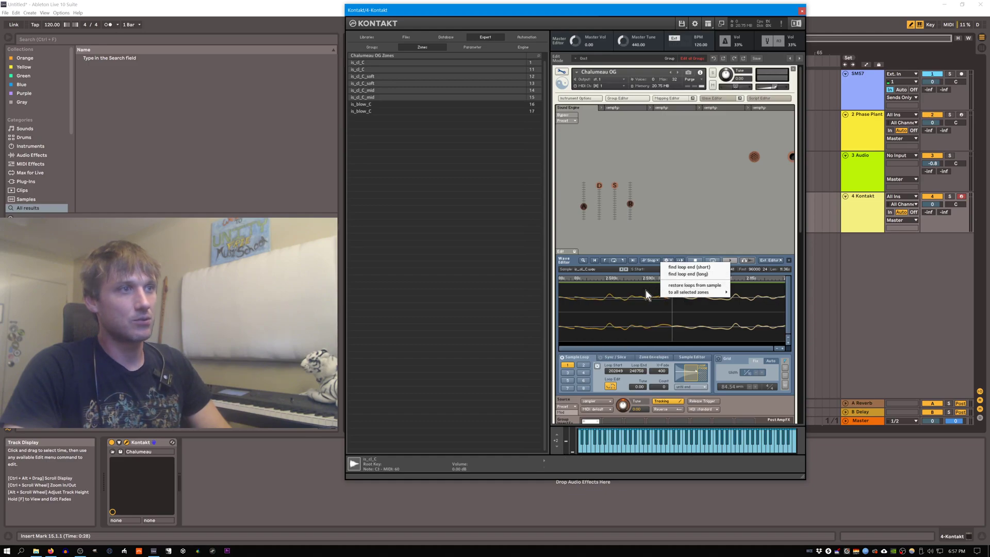
mouse_move(696, 291)
click(617, 299)
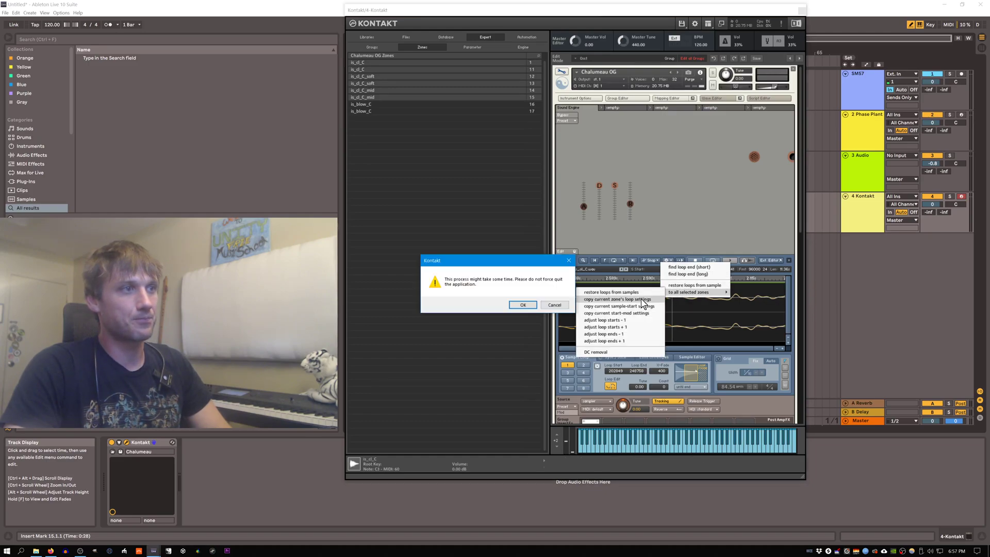
click(542, 305)
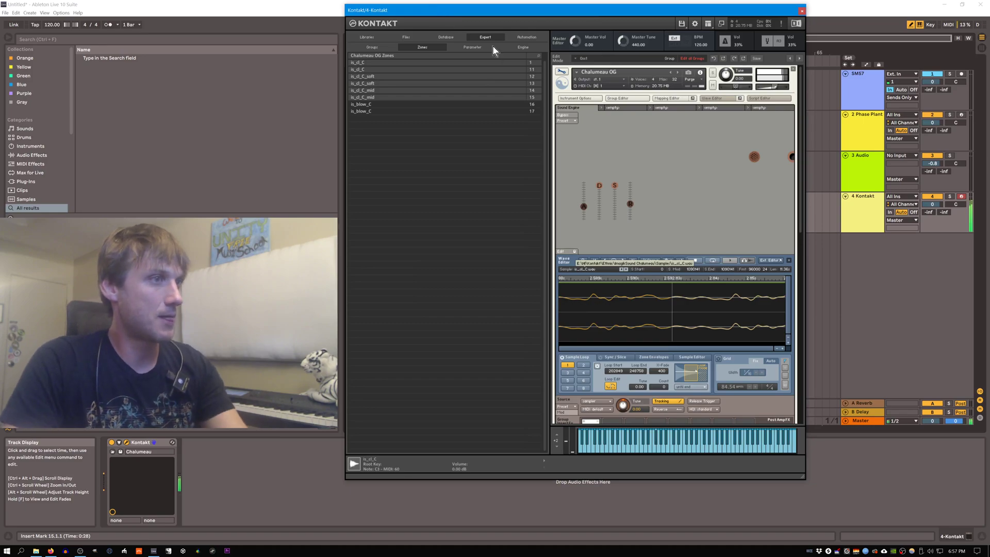
click(610, 386)
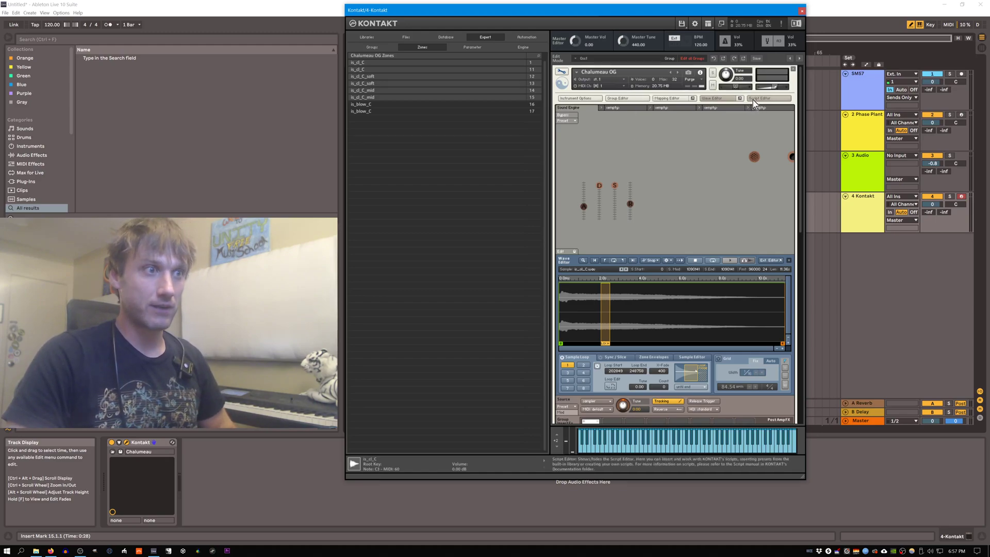
Close the Wave Editor to reveal the group's source, insert effects, EQ and amplifier.
click(724, 98)
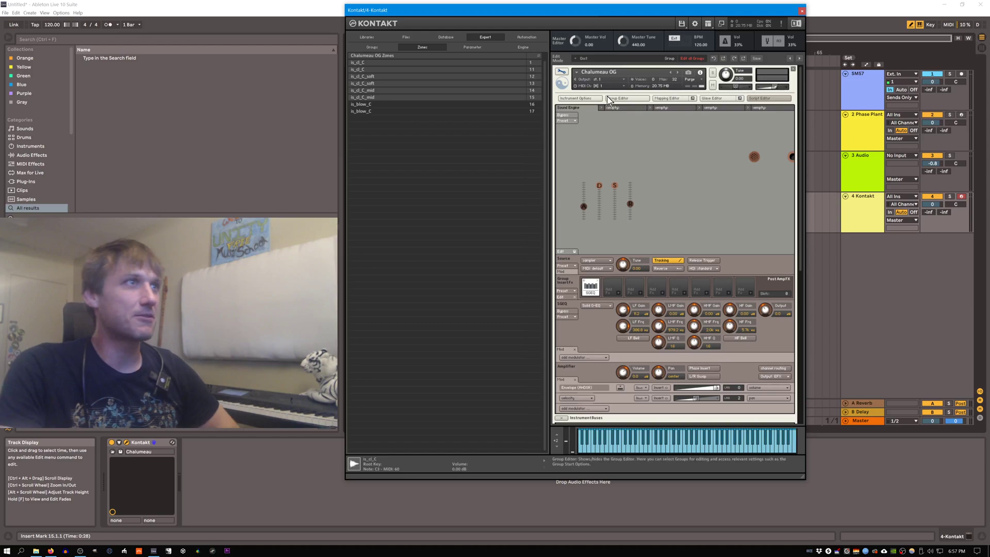
click(637, 296)
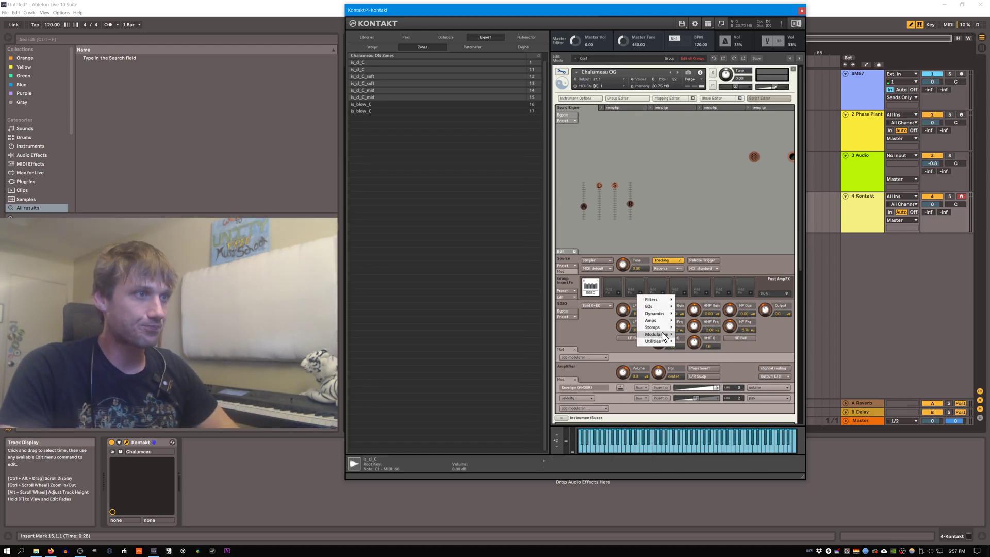
click(688, 334)
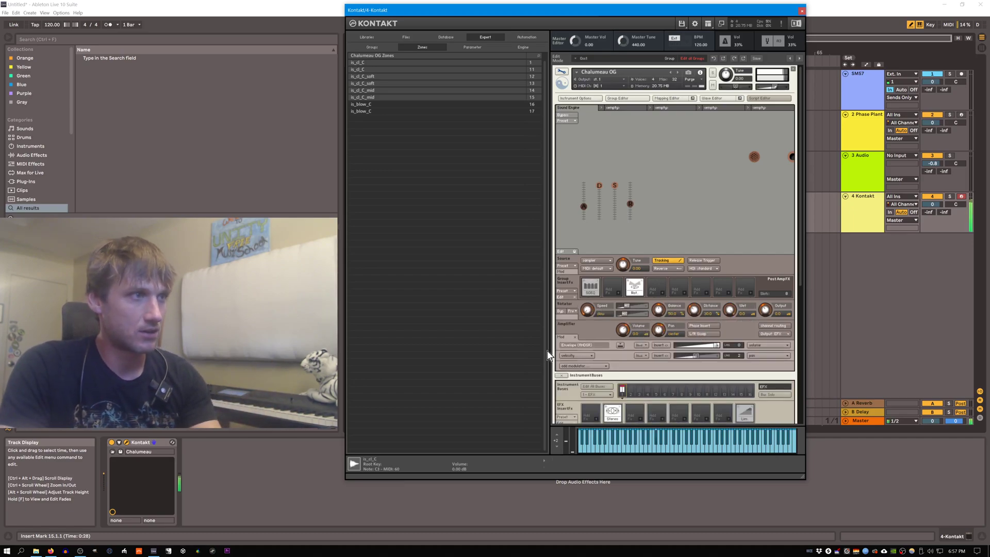
click(586, 310)
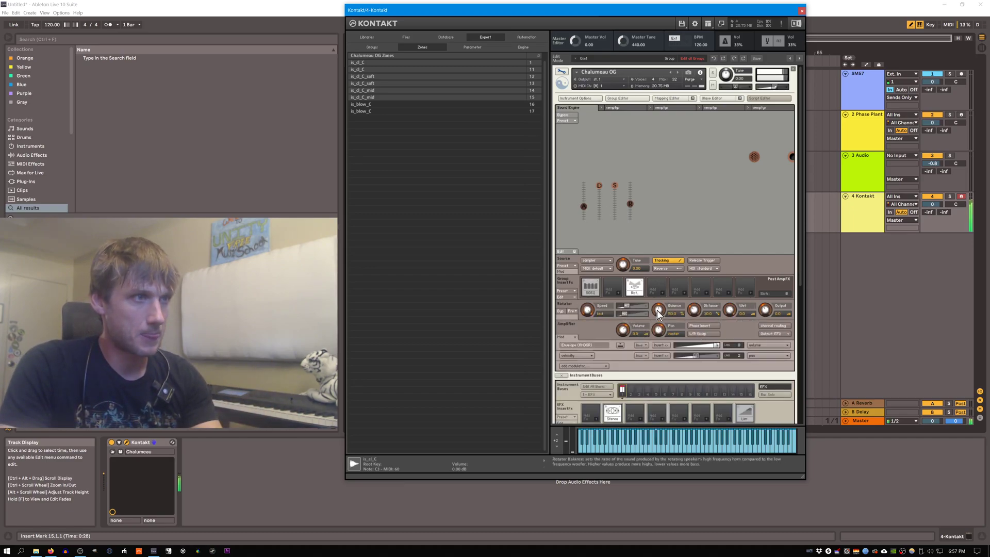
drag(659, 305, 694, 314)
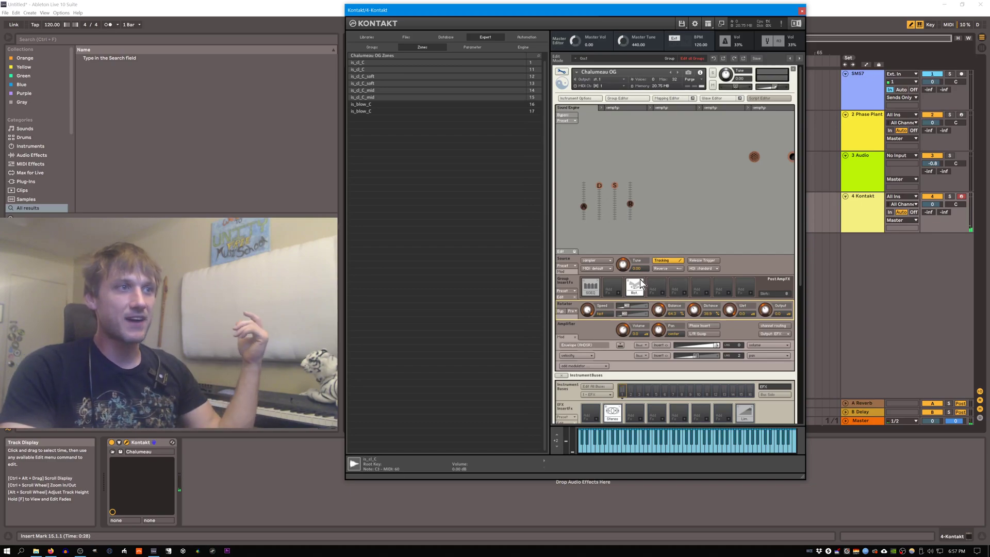
key(Delete)
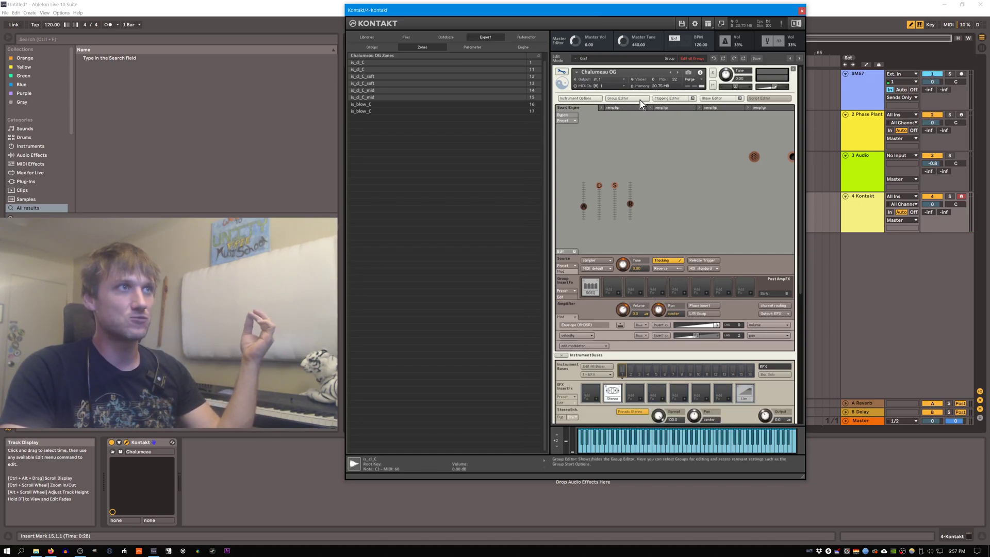
Close the Script Editor's empty slots and leave the Group Editor hidden.
click(757, 99)
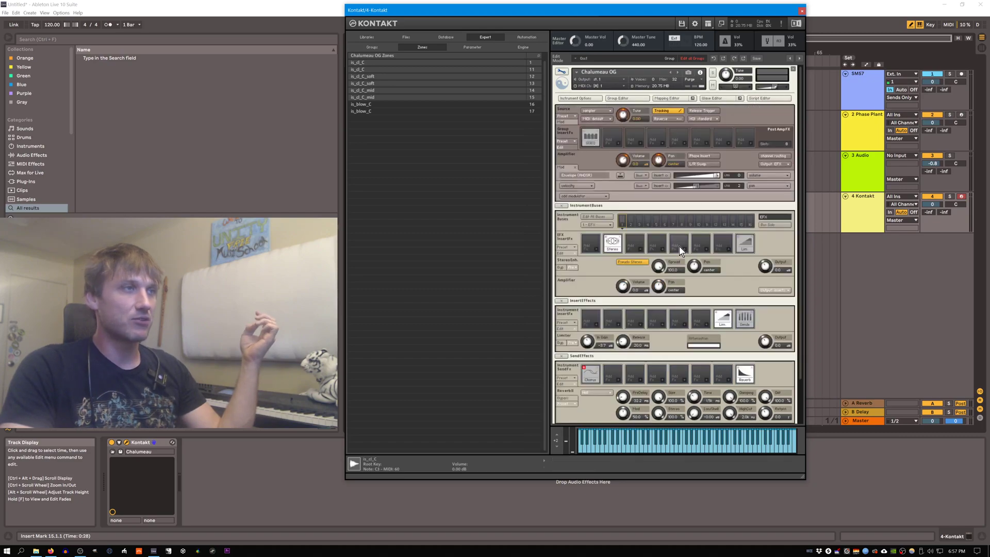
click(634, 101)
click(635, 101)
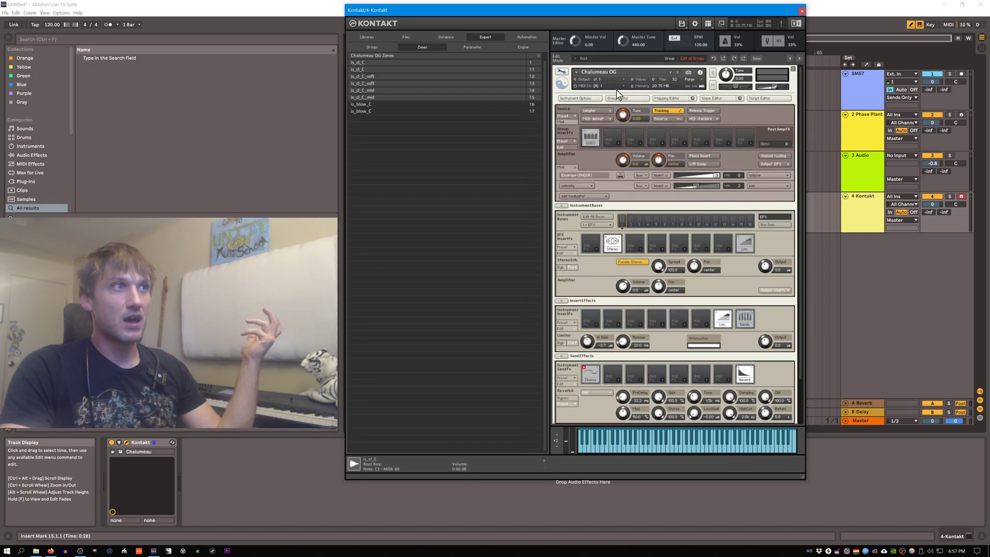
click(627, 98)
click(627, 98)
click(627, 98)
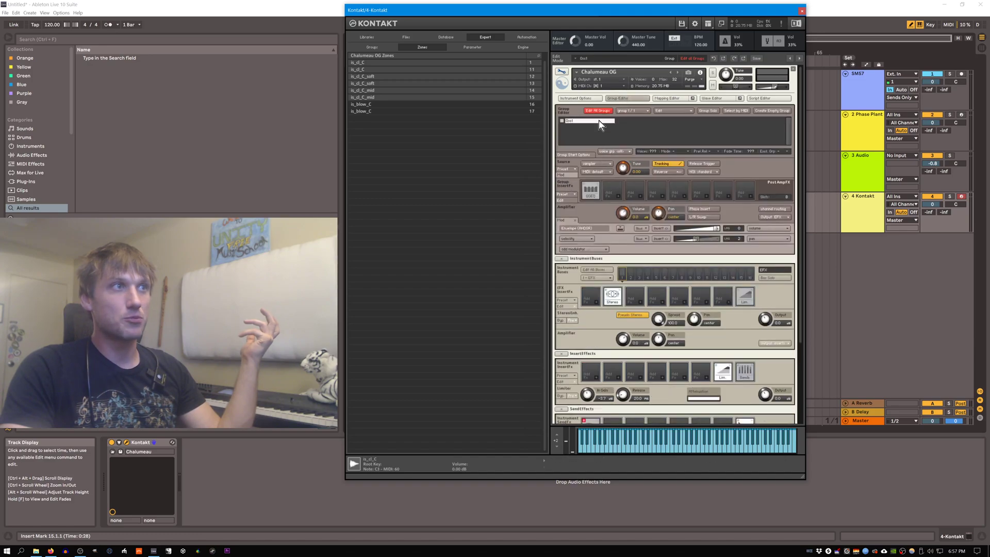
click(626, 98)
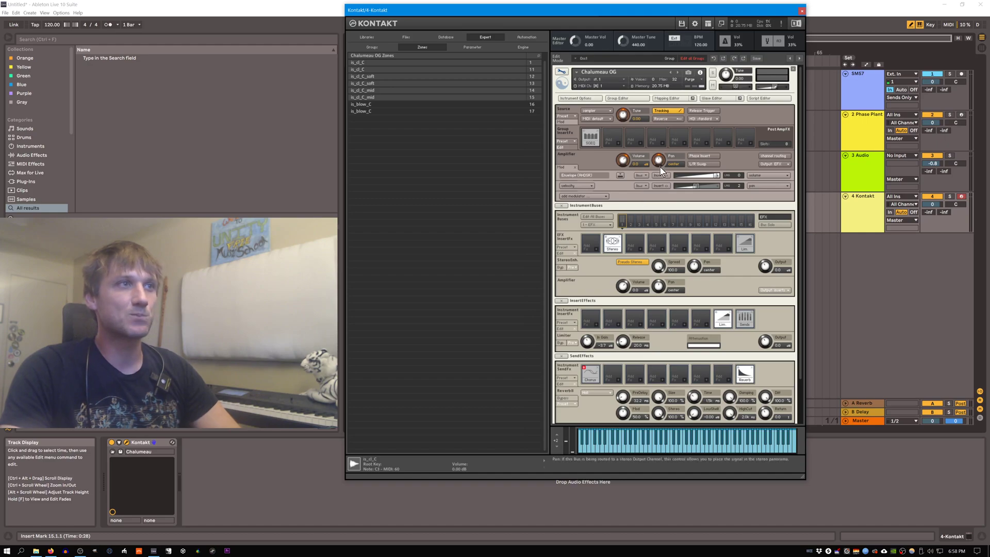
Collapse the Amplifier's modulation rows so the effects chain fits in view.
click(561, 168)
click(561, 168)
click(560, 168)
click(561, 168)
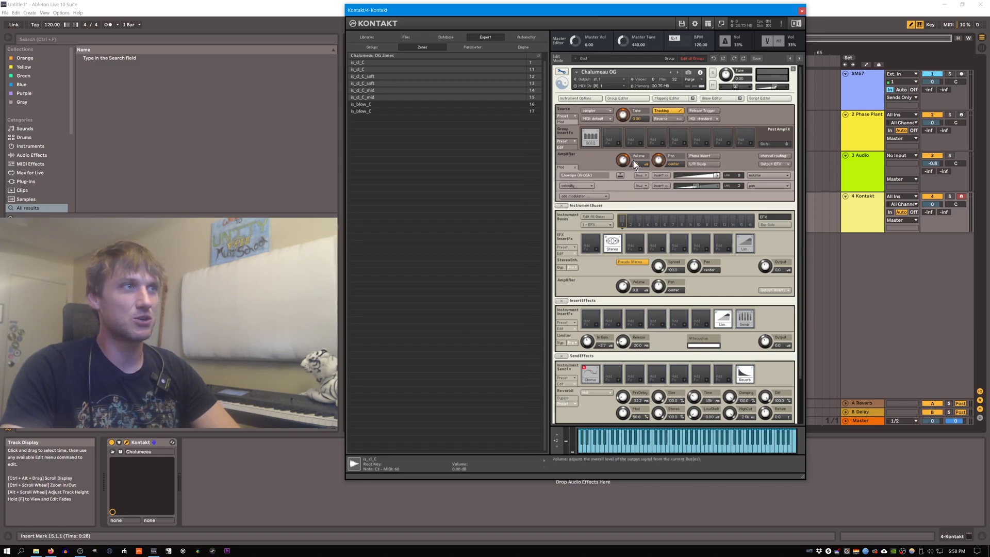
click(561, 168)
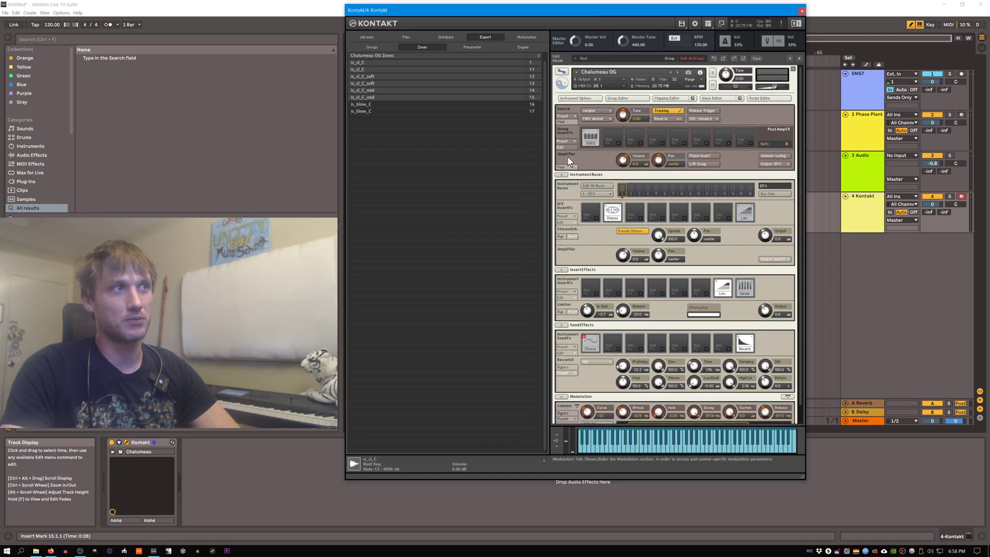
Insert an SV LP1 low-pass filter on the group and modulate its cutoff with MIDI CC 2.
click(752, 146)
mouse_move(753, 150)
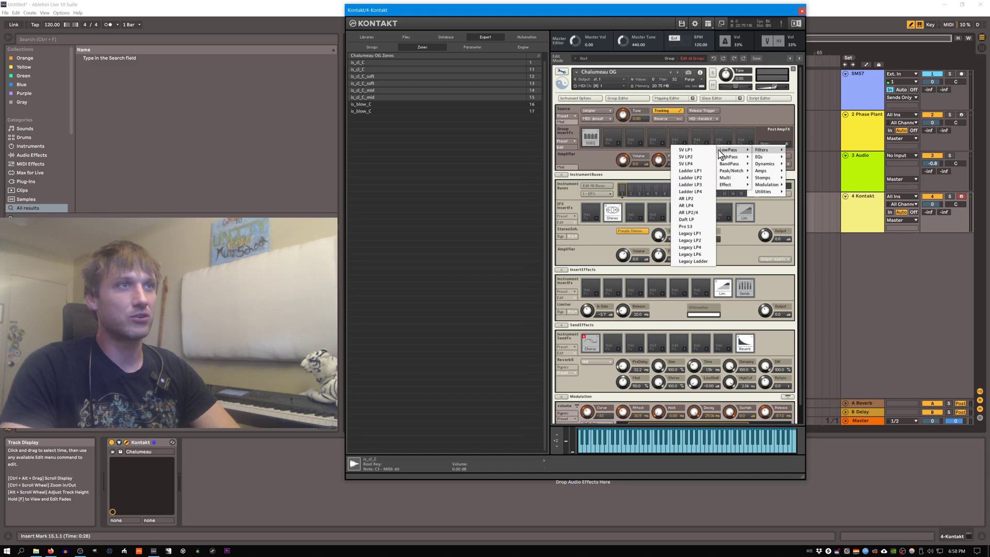
click(691, 156)
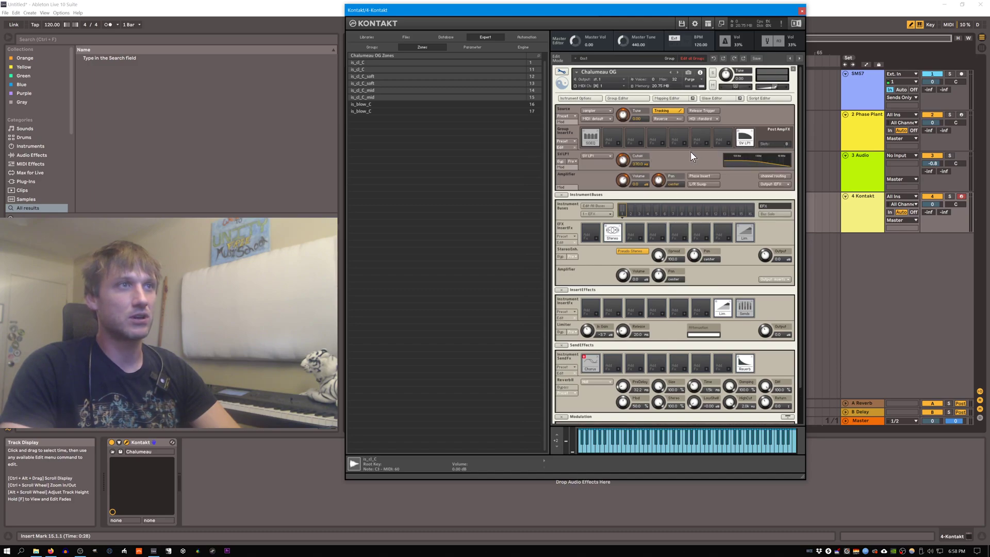
click(567, 166)
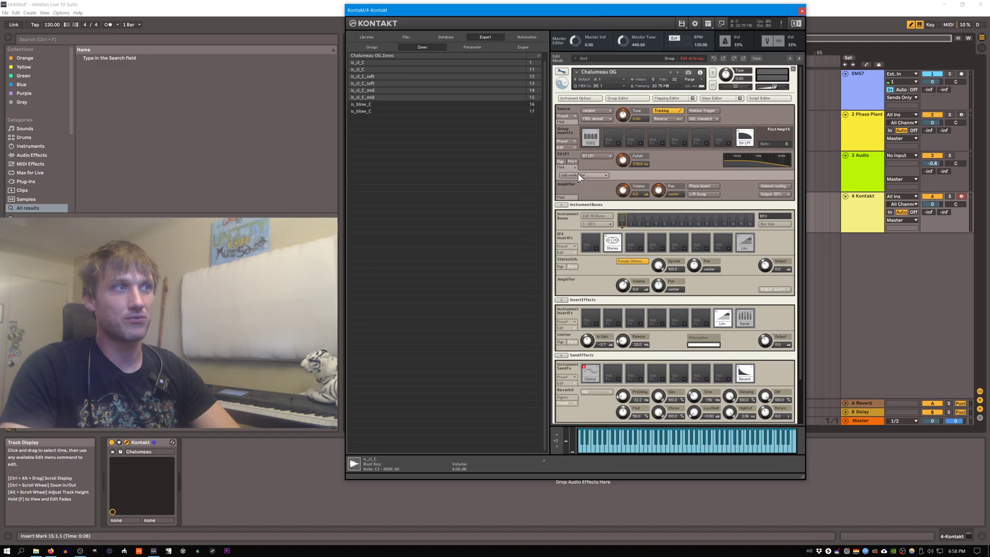
click(581, 177)
mouse_move(584, 191)
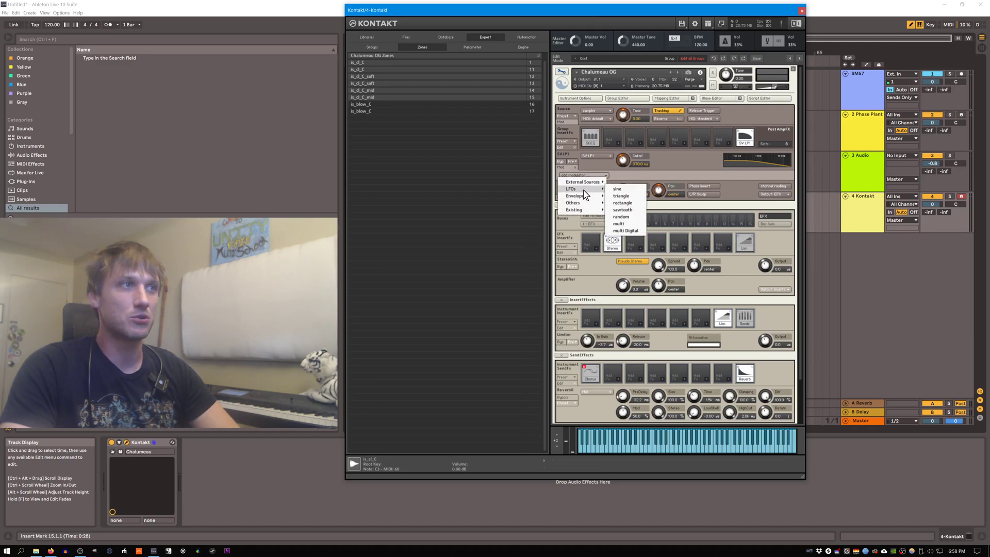
click(629, 204)
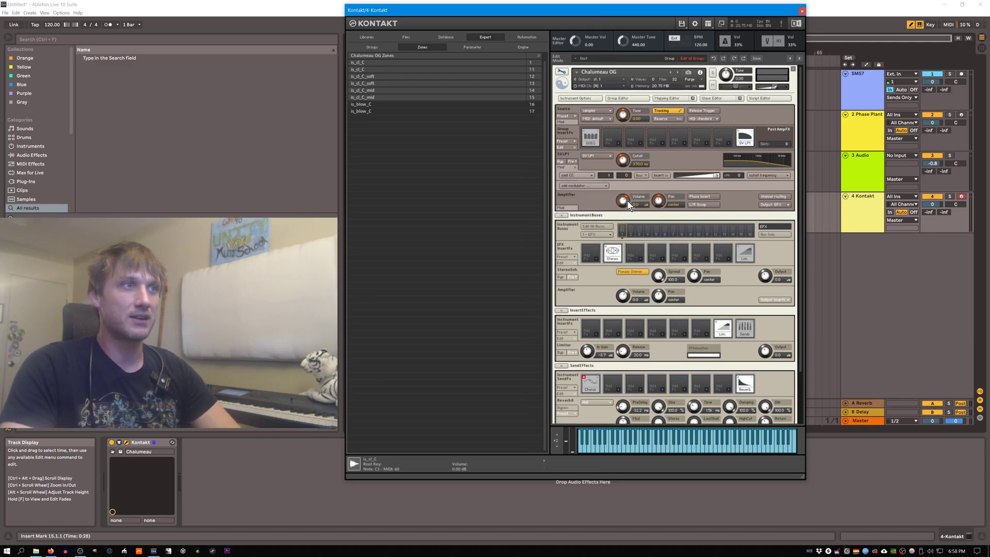
drag(626, 176, 625, 180)
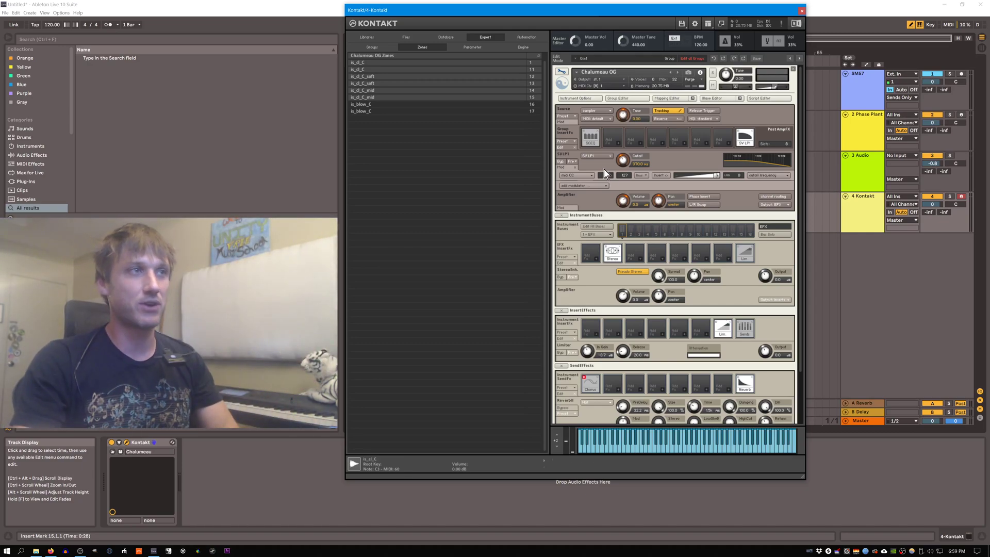
text(2)
key(Return)
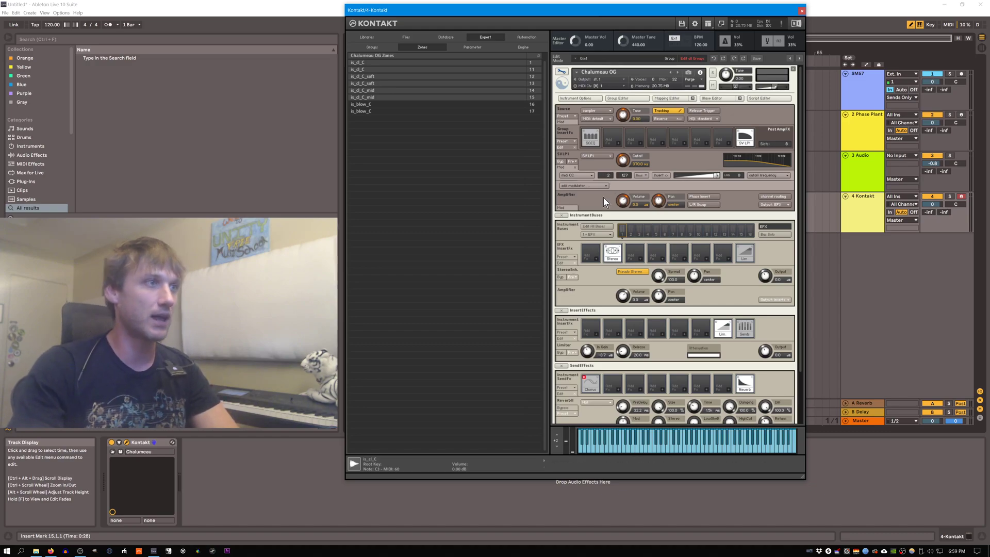
Add a MIDI CC modulator to the amplifier volume with default 127, and nudge the cutoff up.
scroll(595, 191, down, 1)
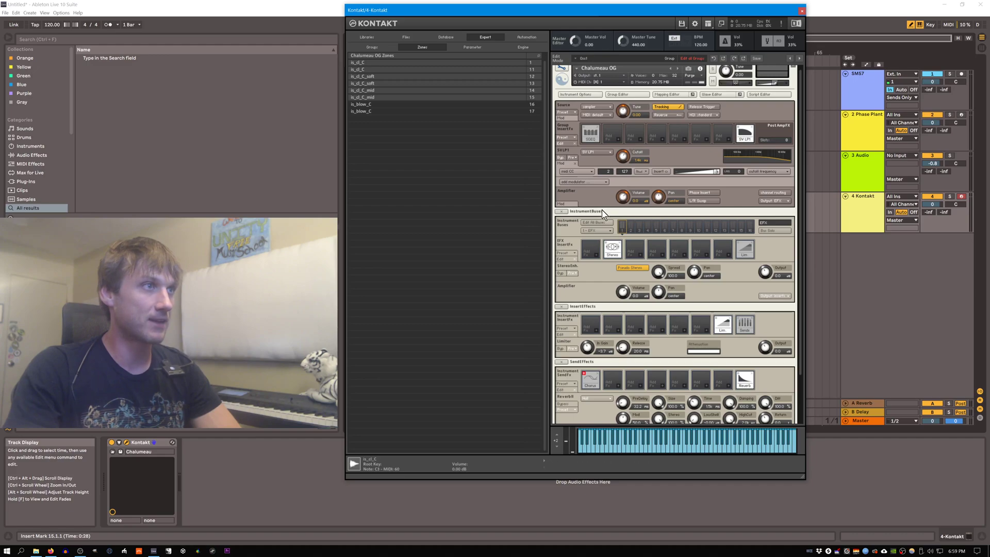
click(564, 204)
click(583, 233)
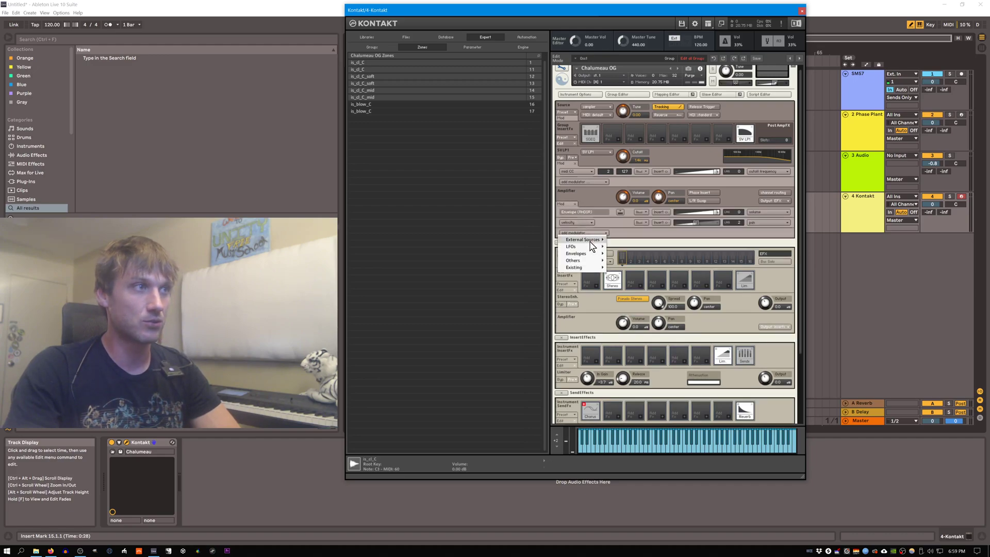
mouse_move(584, 238)
click(633, 258)
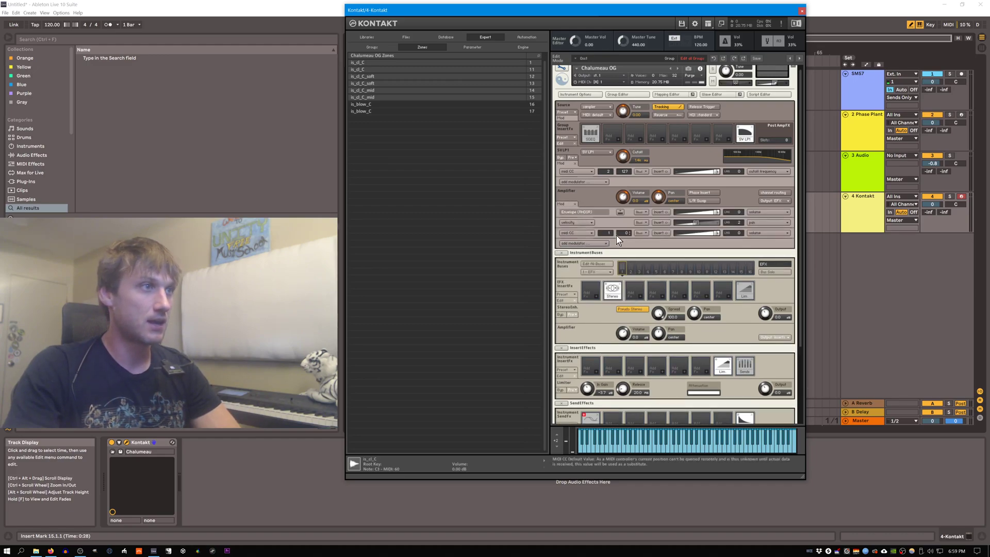
drag(638, 111, 637, 67)
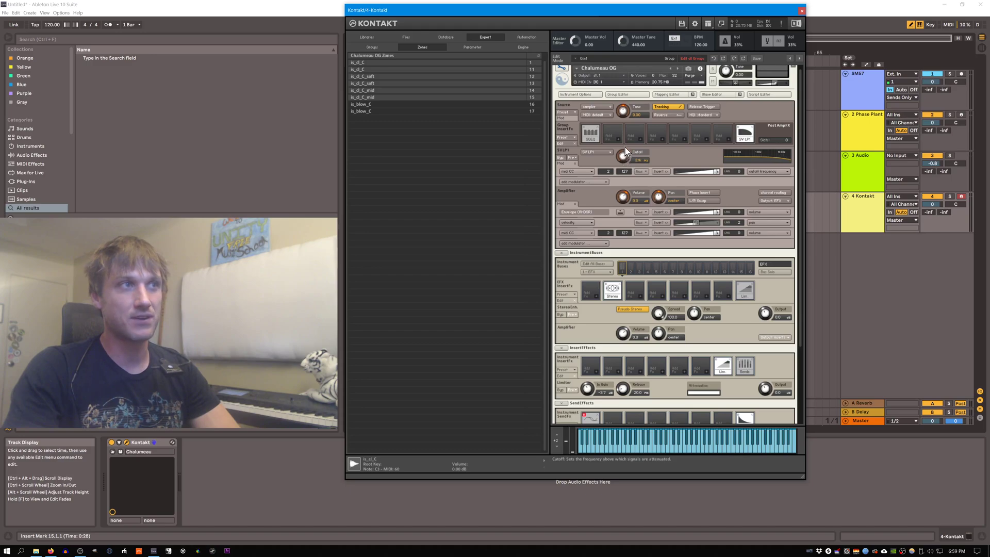
drag(625, 142, 625, 142)
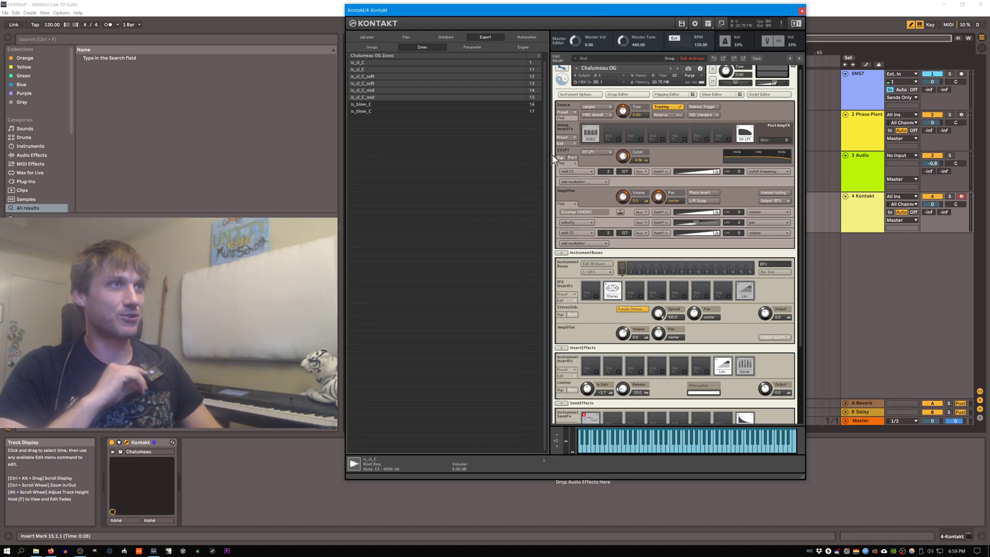
Bring up the Breath and Bite Controller 2 product page in Firefox and start a Start-menu search for its utility.
key(alt+Tab)
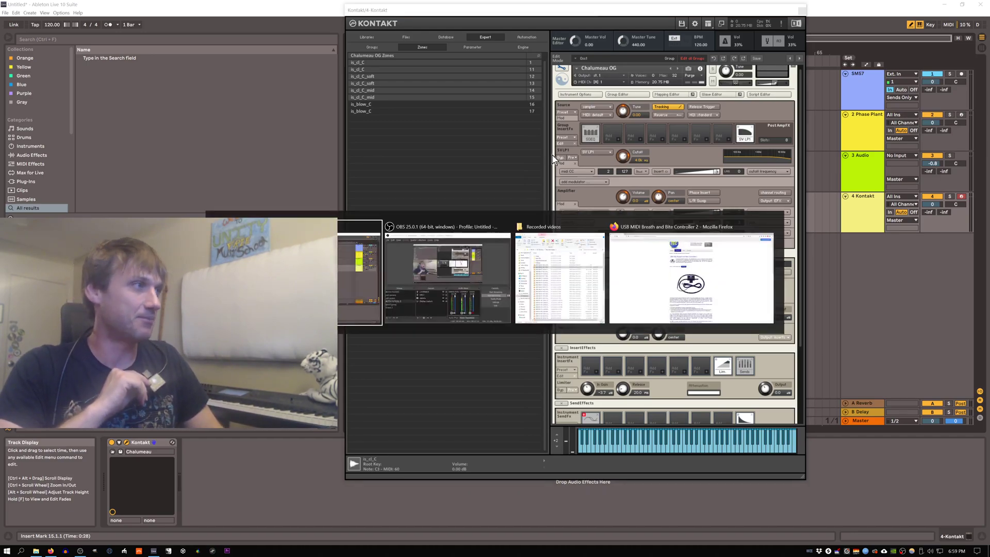
key(Tab)
key(Tab)
key(Tab)
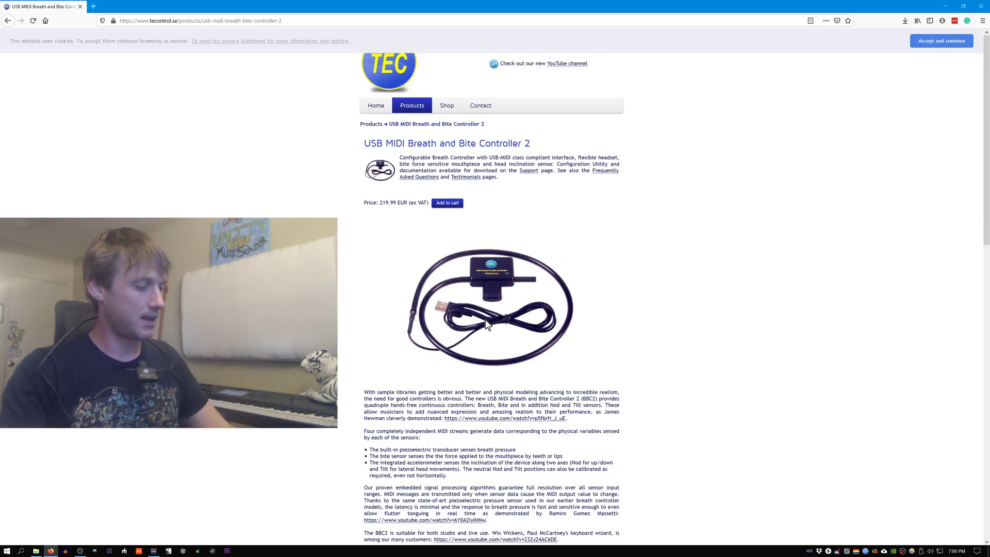
key(super)
key(super)
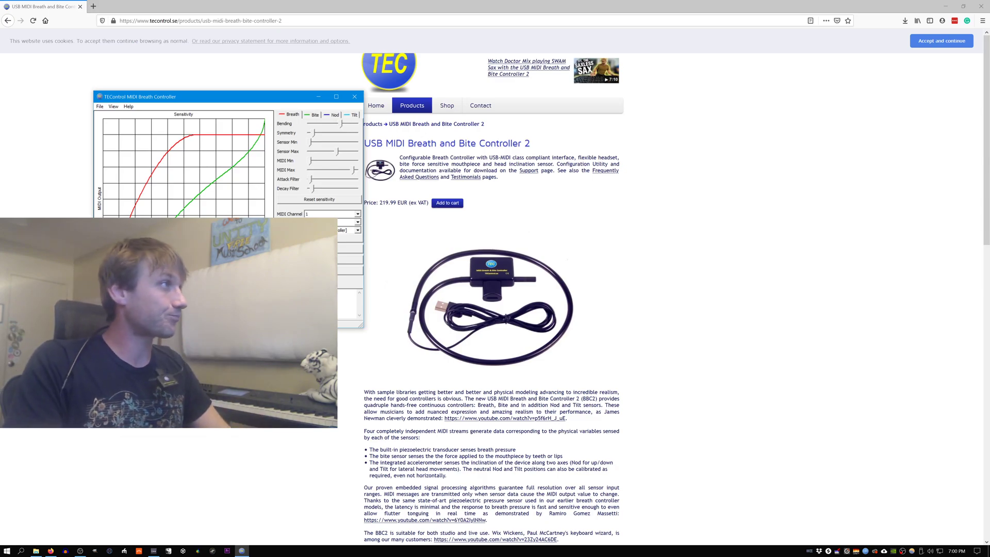
Push the breath curve symmetry to maximum, pull it back toward the middle, then return to Kontakt.
click(319, 135)
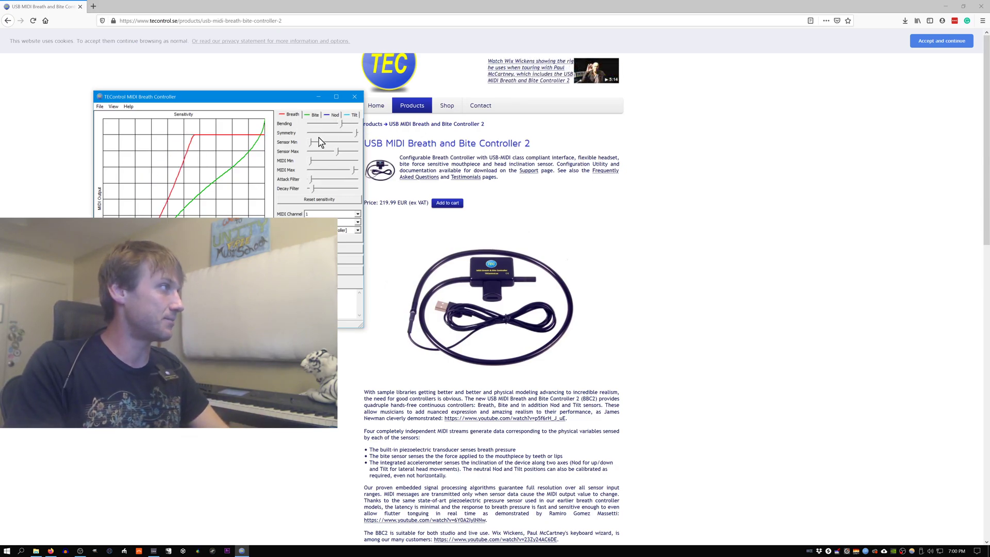
drag(354, 133, 326, 133)
click(369, 124)
key(alt+Tab)
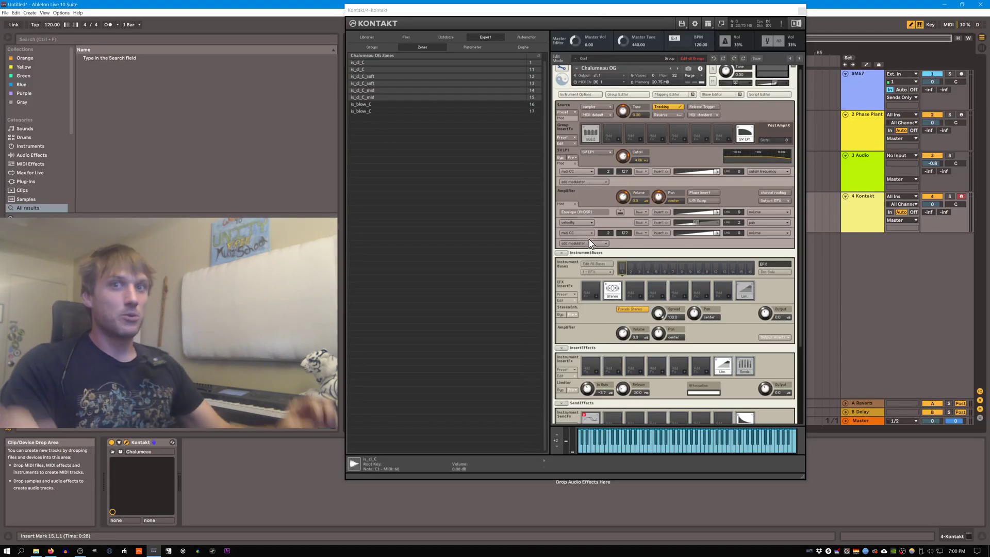
Lower the amplifier's velocity modulation amount to about 26%.
click(693, 223)
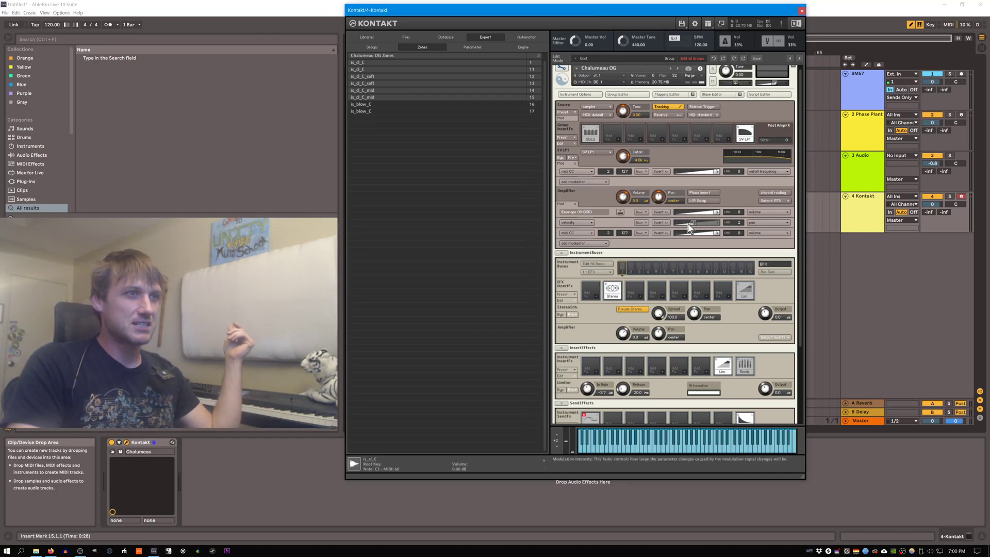
drag(689, 227, 692, 230)
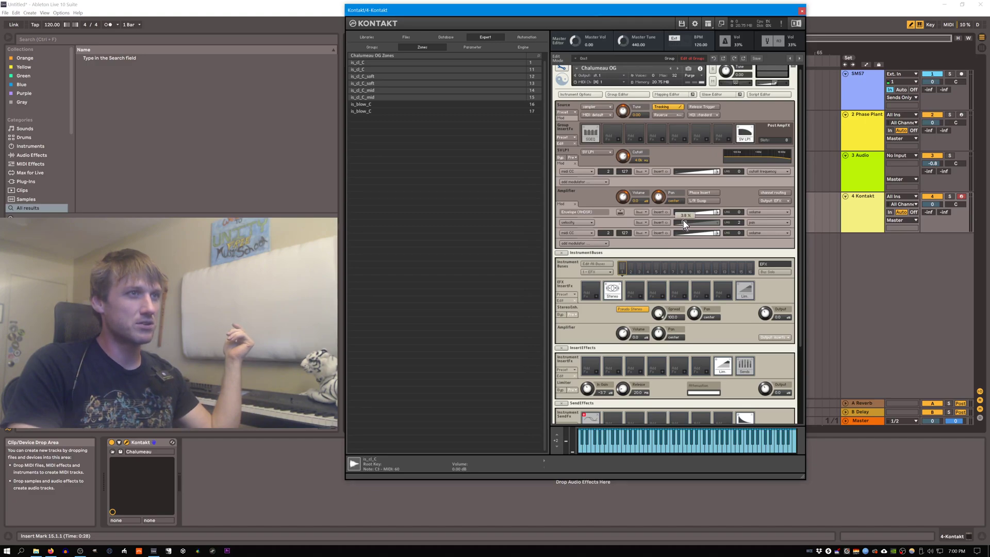
drag(682, 225, 685, 226)
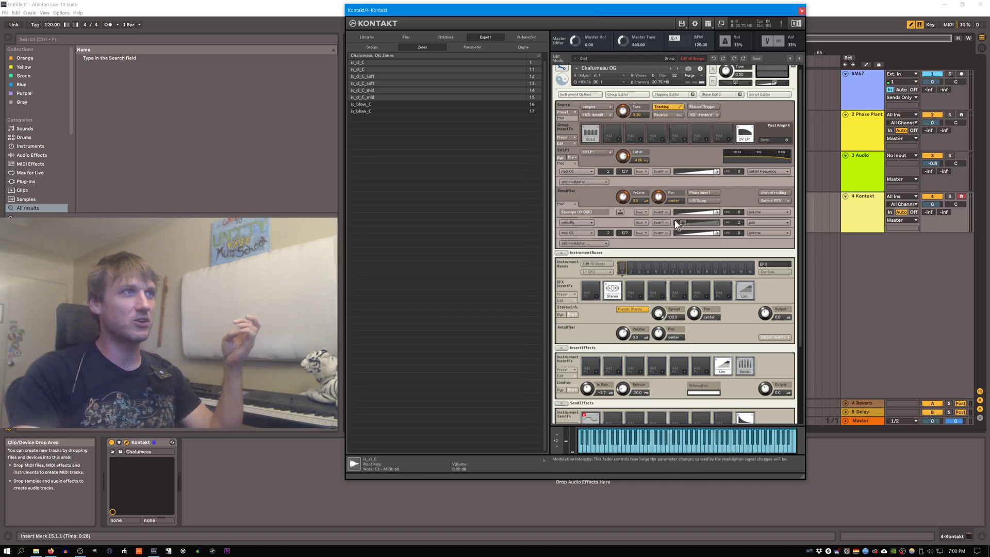
scroll(675, 217, up, 1)
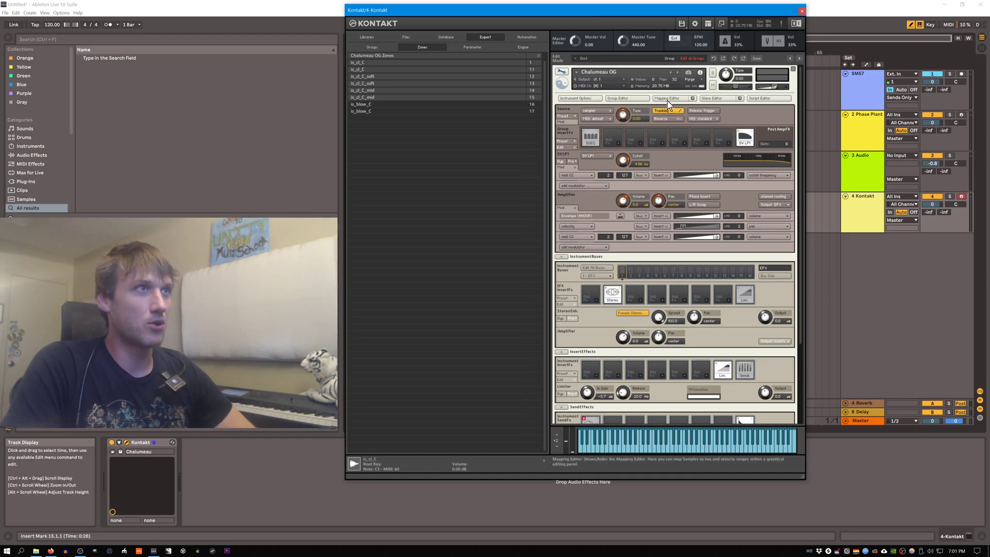
Show the instrument script slots and select the empty second slot.
click(760, 99)
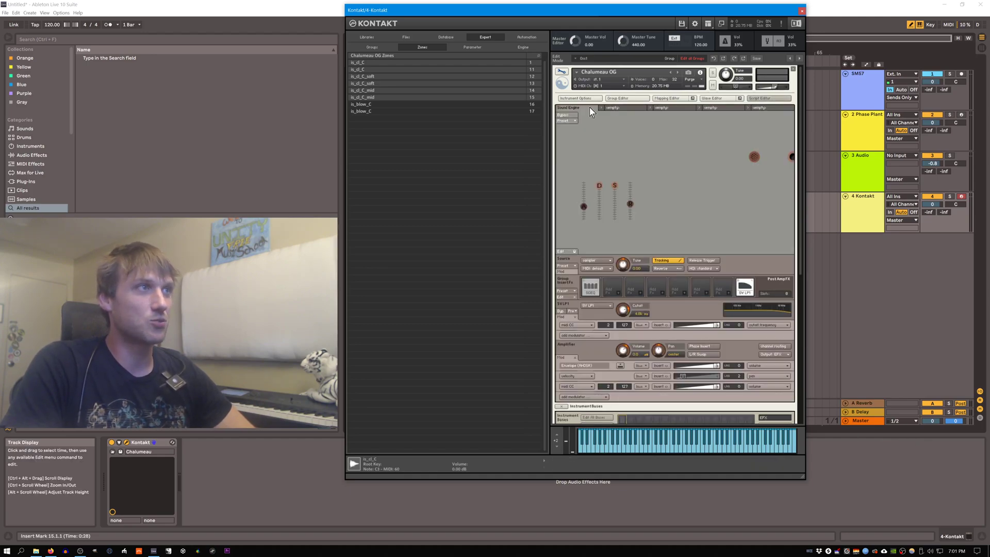
click(562, 71)
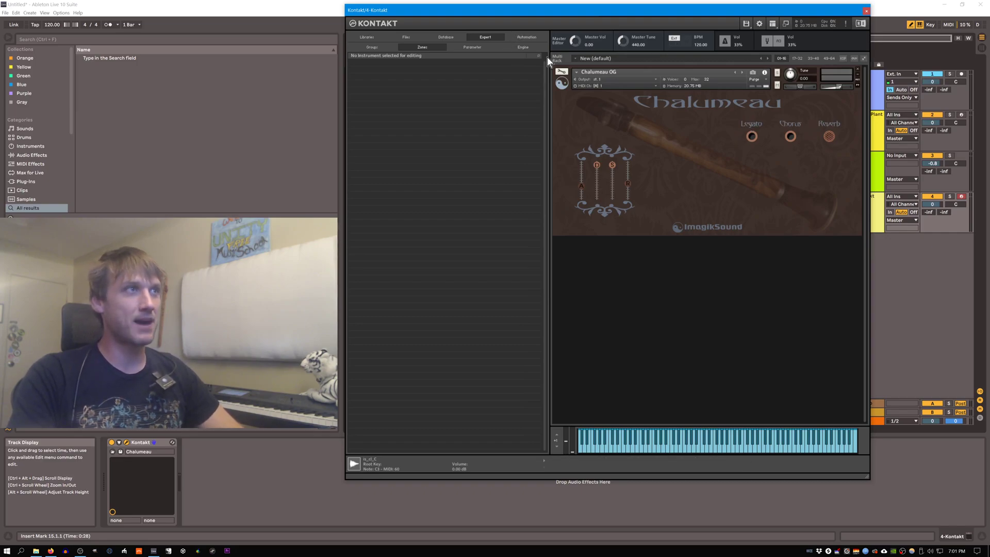
click(561, 71)
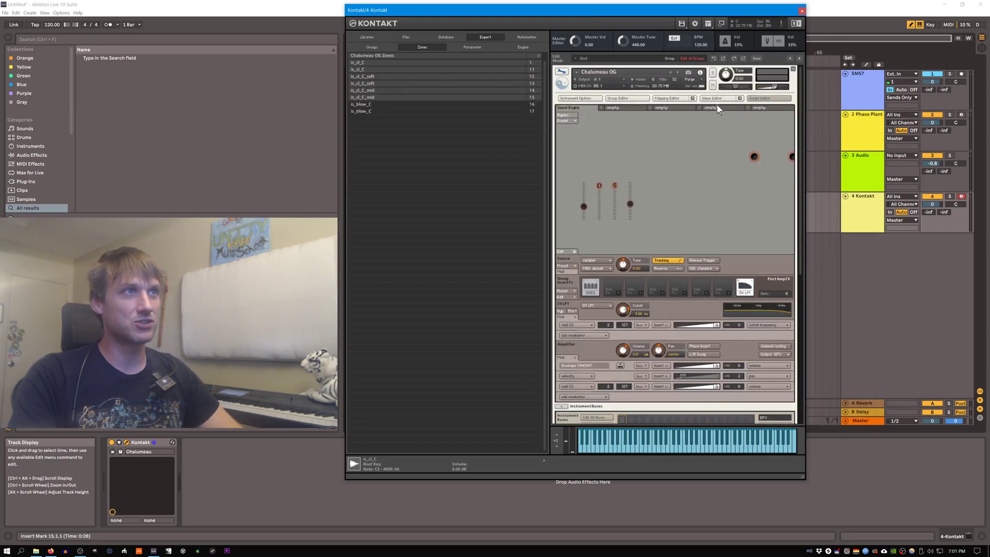
click(613, 108)
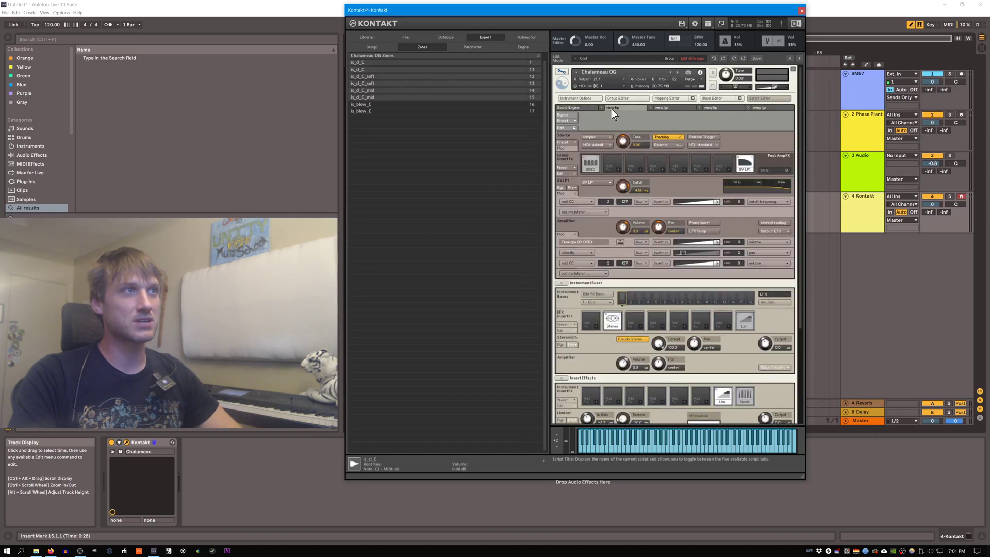
click(570, 121)
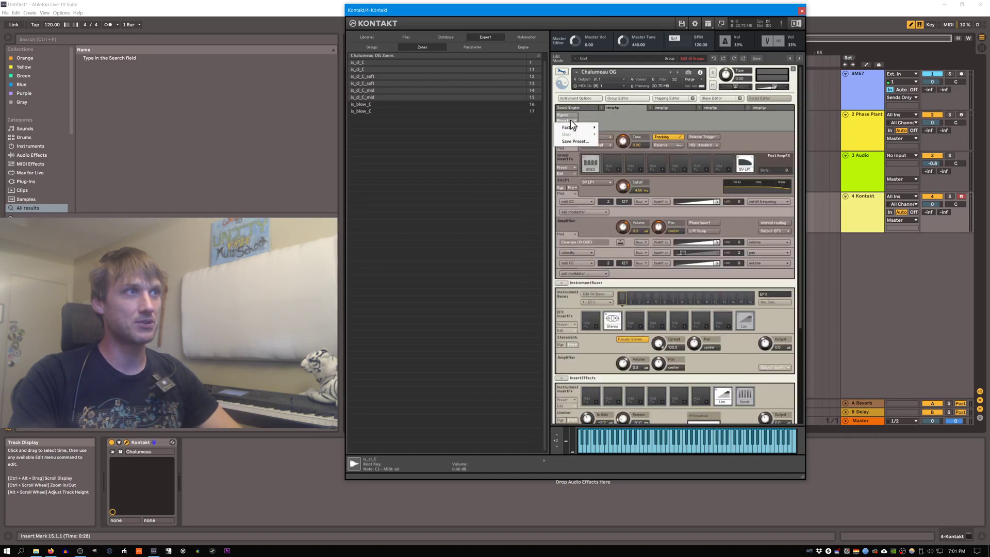
click(625, 103)
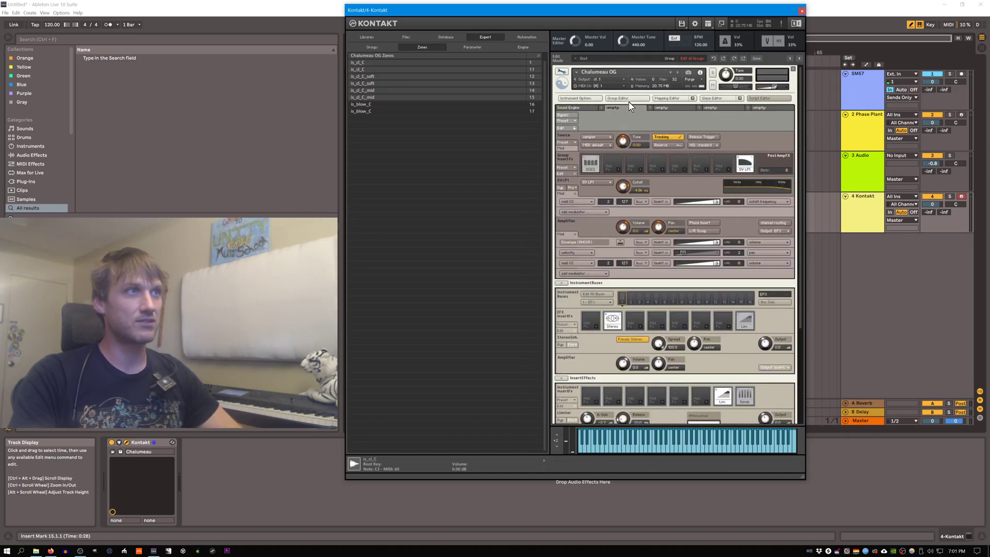
Reopen the script editor and browse the factory presets toward Performance > Unisono - Portamento.
click(642, 99)
click(642, 99)
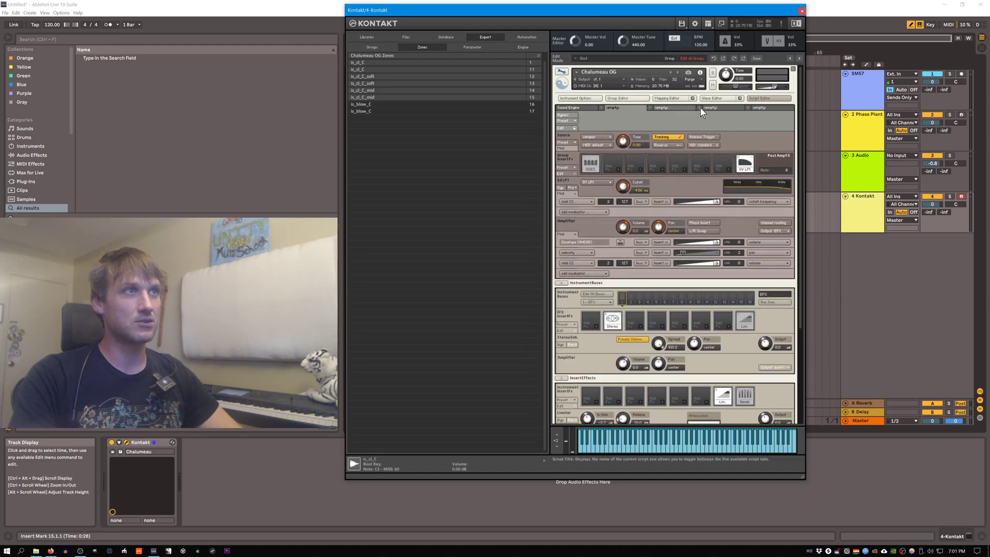
click(765, 100)
click(765, 100)
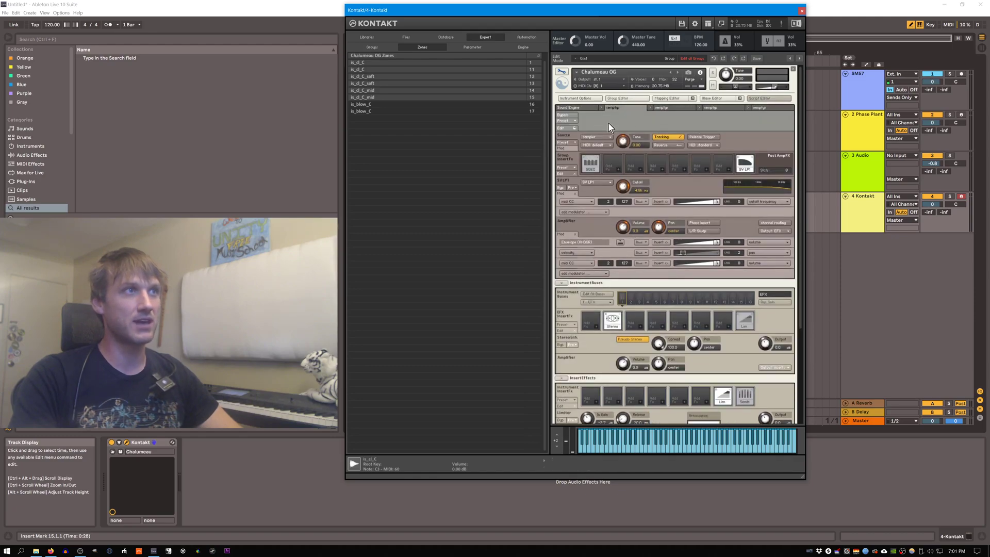
click(669, 108)
click(669, 108)
click(669, 108)
click(632, 109)
click(566, 120)
mouse_move(571, 128)
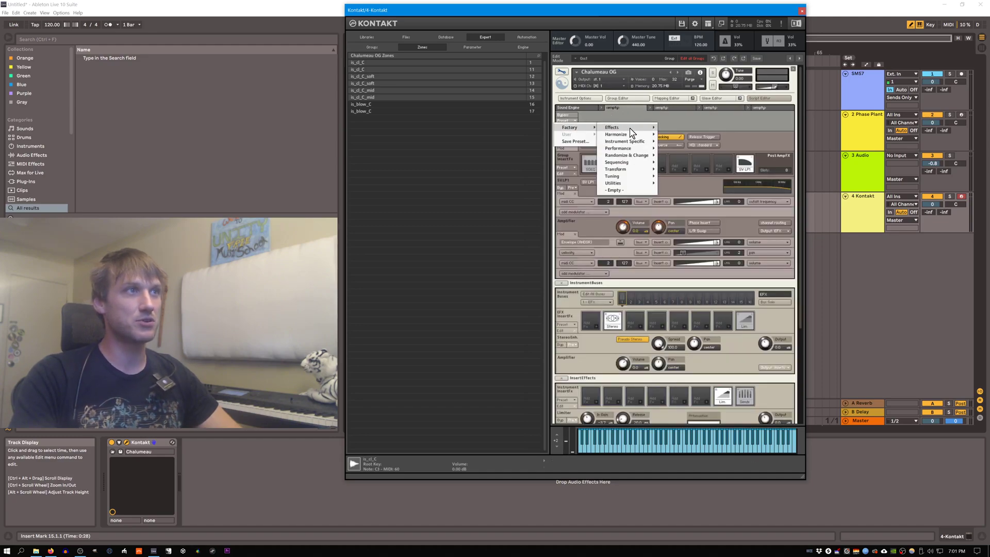
mouse_move(639, 151)
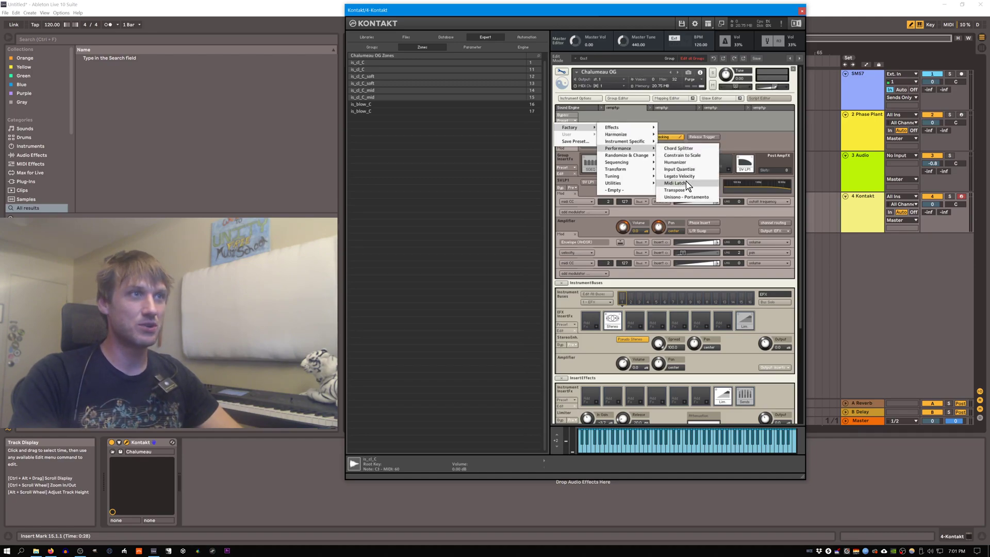
Load the Unisono - Portamento factory script into the slot.
click(686, 197)
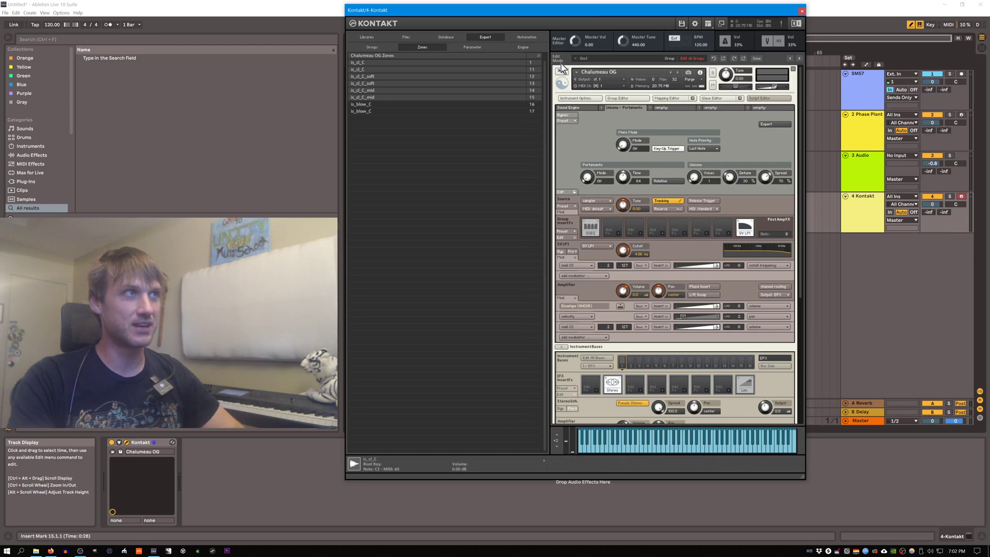
click(565, 72)
click(565, 72)
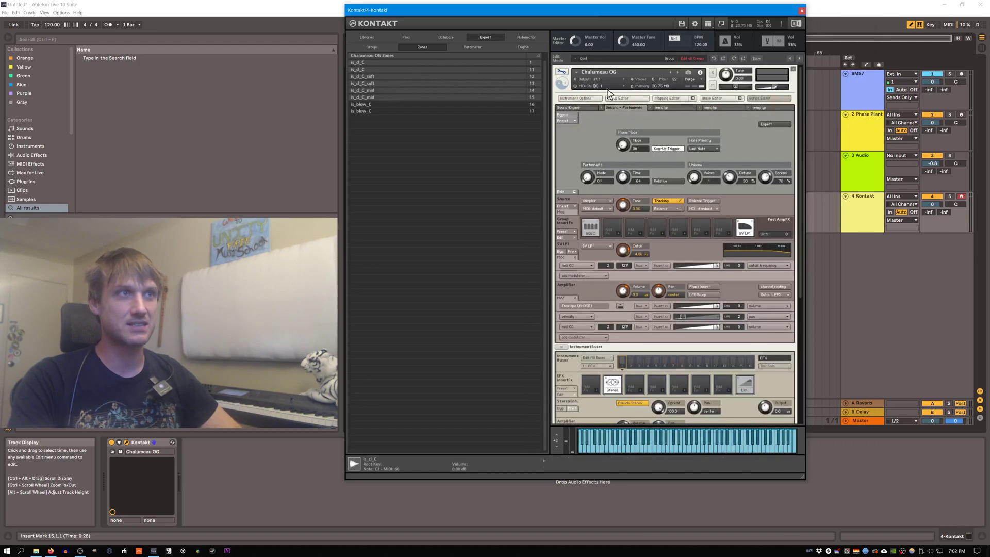
Insert a make_perfview line right after 'on init' in the script code.
click(566, 193)
scroll(607, 216, up, 10)
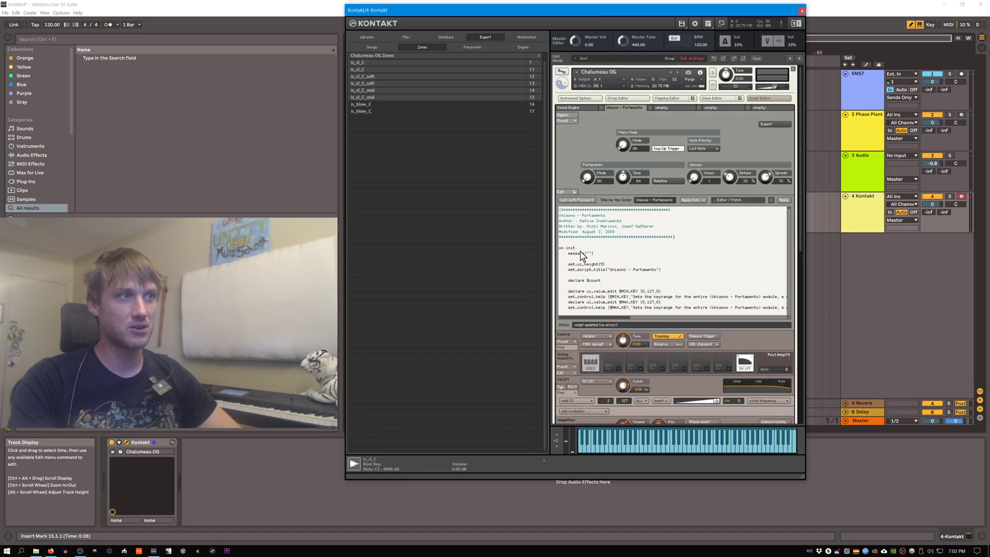
click(578, 249)
key(Return)
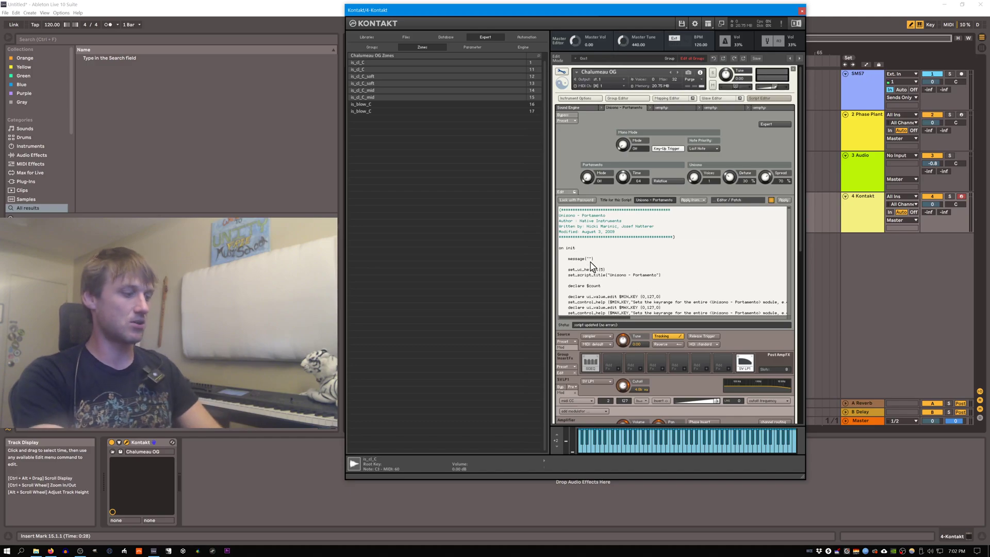
text(make_perfview)
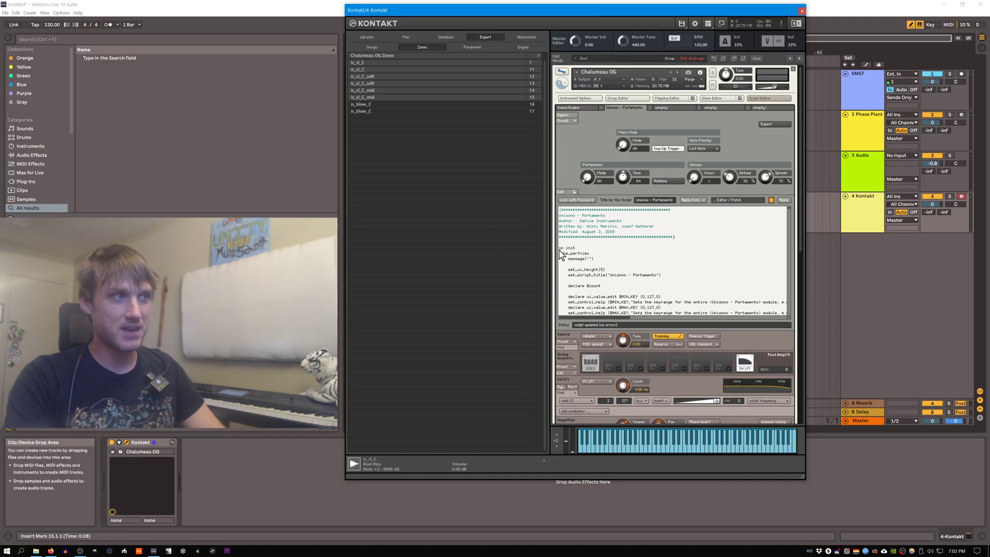
Apply the edited script and display its Unisono - Portamento controls in performance view.
click(787, 201)
click(569, 75)
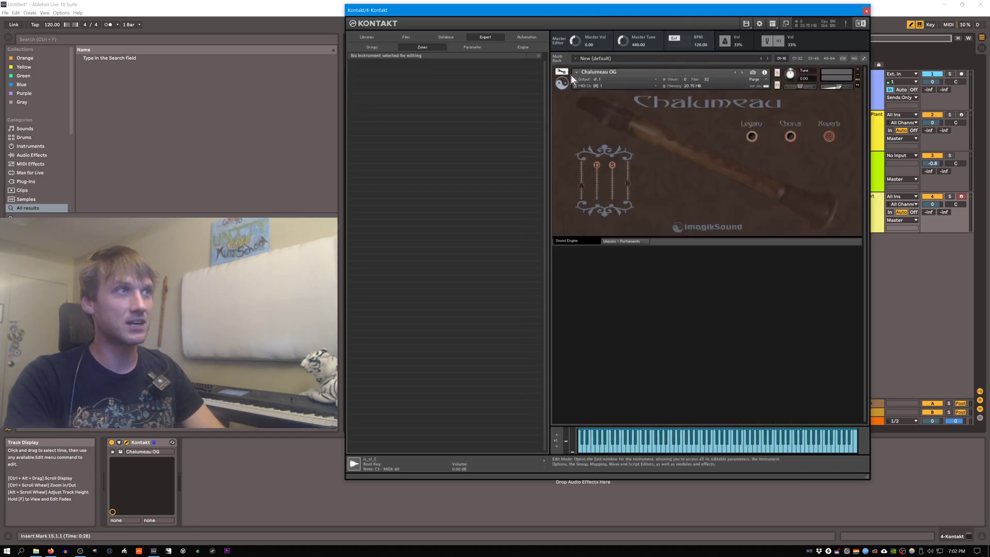
click(630, 242)
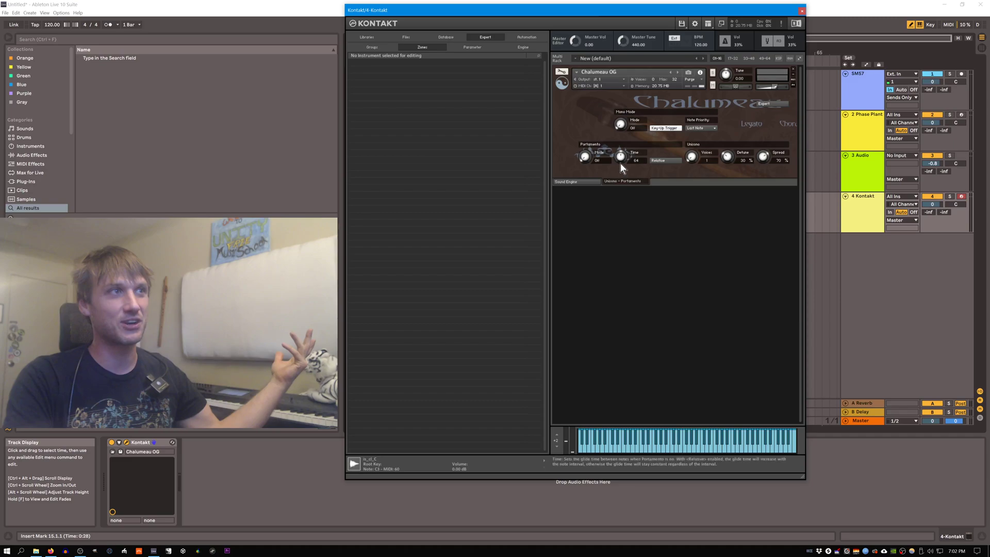
Turn Mono Mode on, try 5 unison voices then set back to 1, and reopen edit mode.
drag(620, 126, 620, 121)
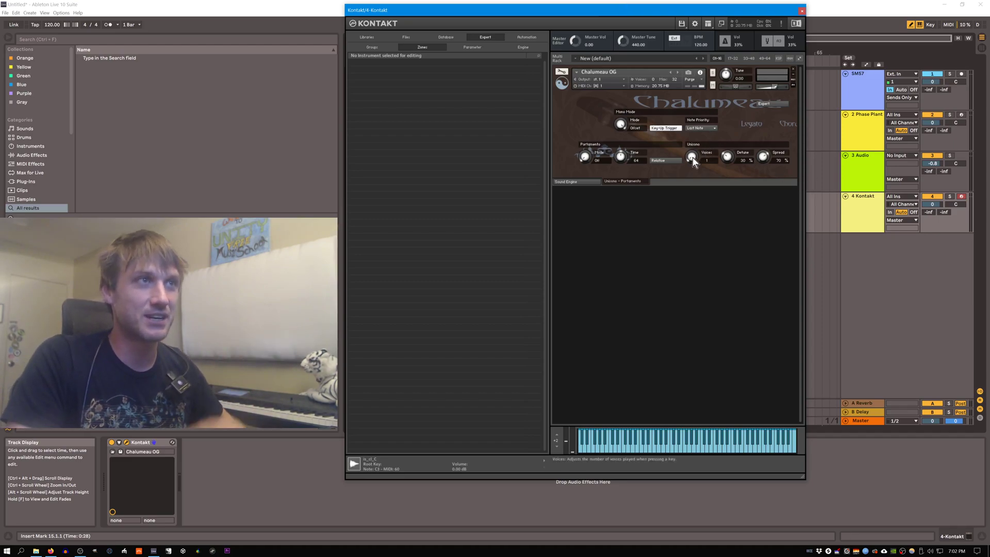
drag(692, 157, 693, 106)
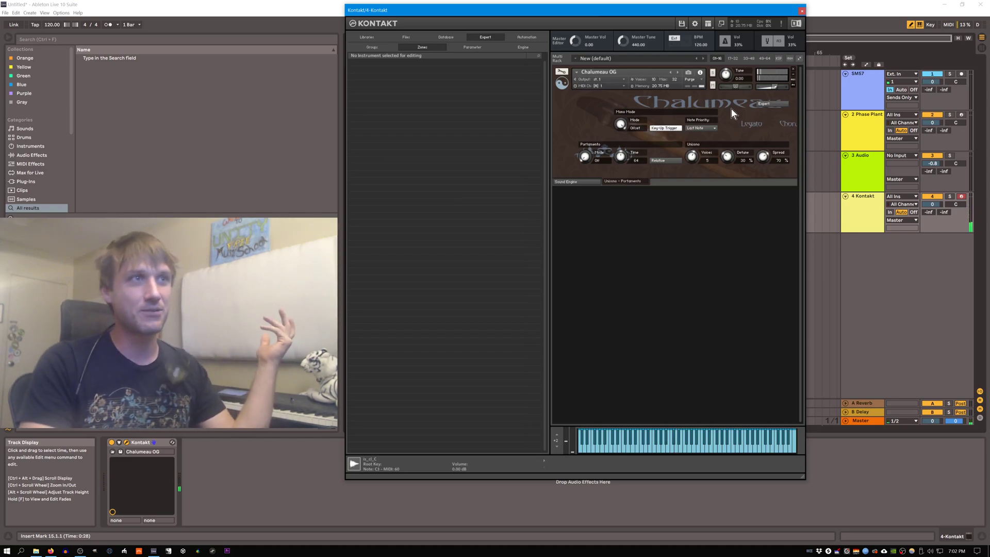
drag(692, 156, 690, 173)
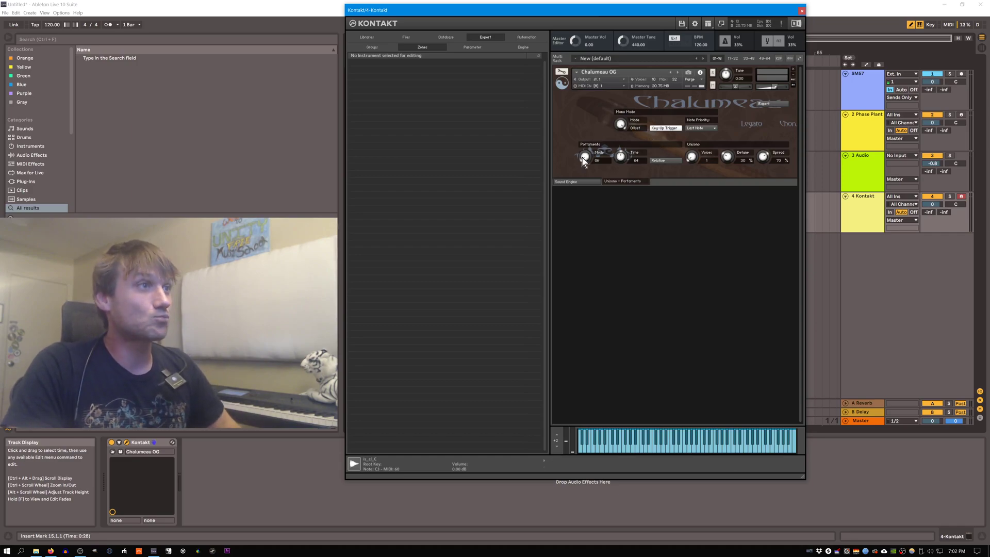
click(577, 182)
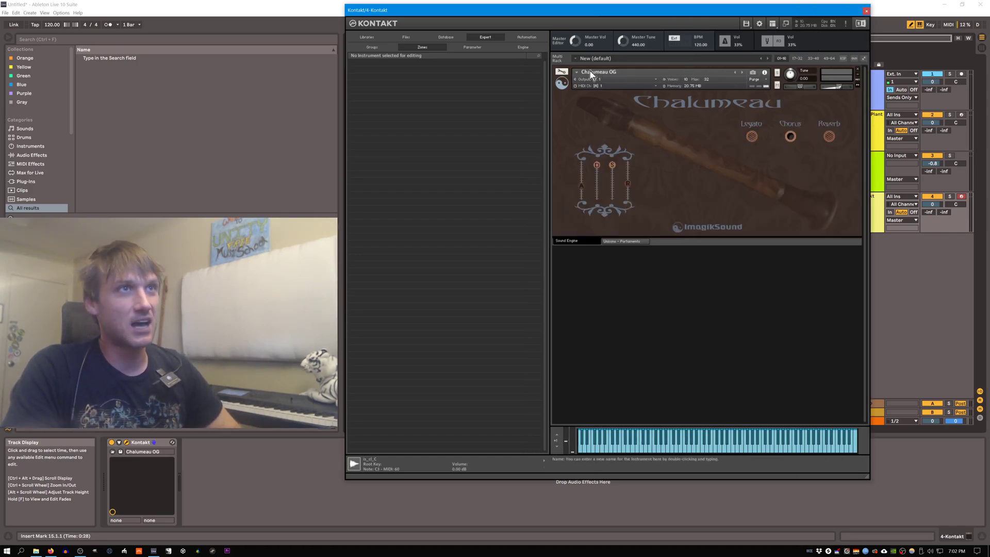
click(561, 72)
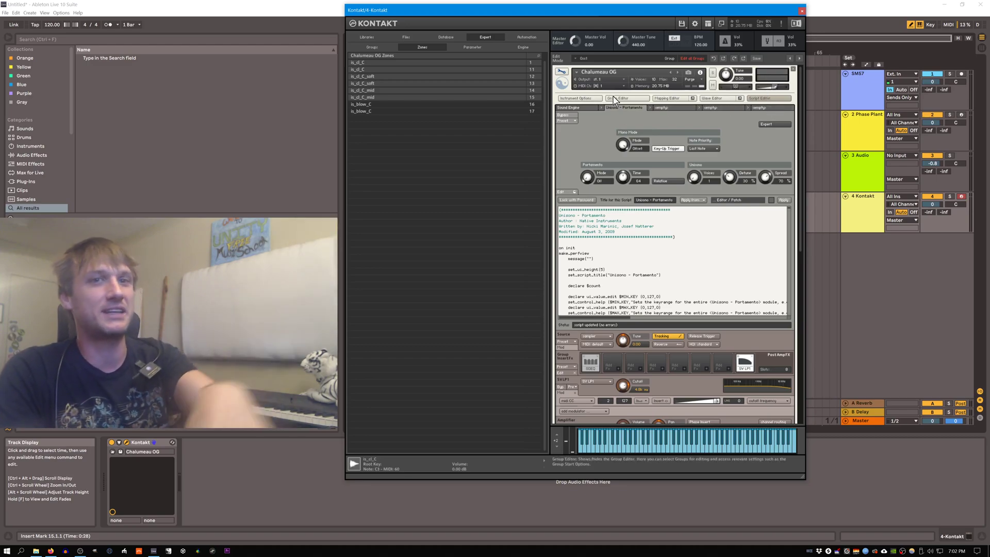
In the Sound Engine script code, delete the lines from 'declare $count' through the set_text lines.
click(580, 108)
click(569, 250)
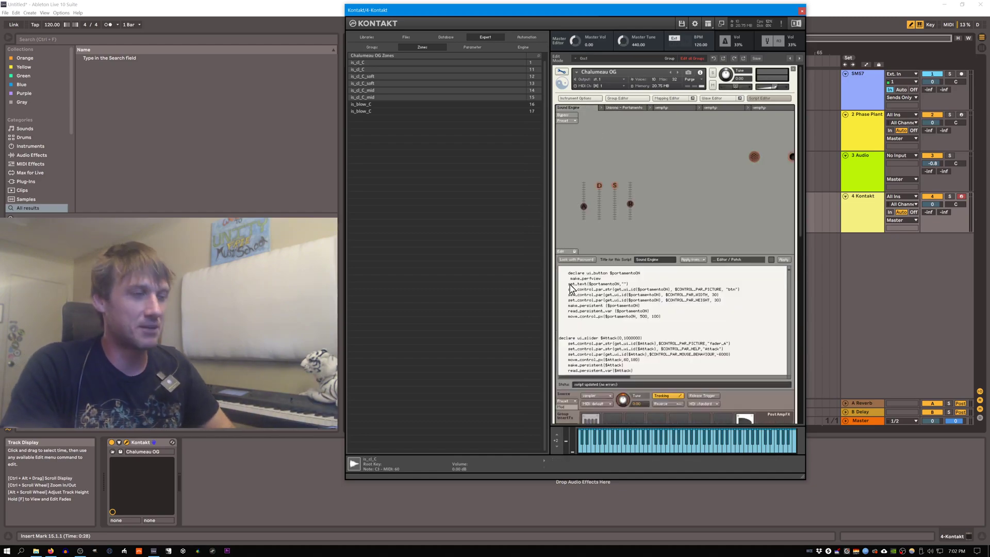
drag(681, 365, 515, 297)
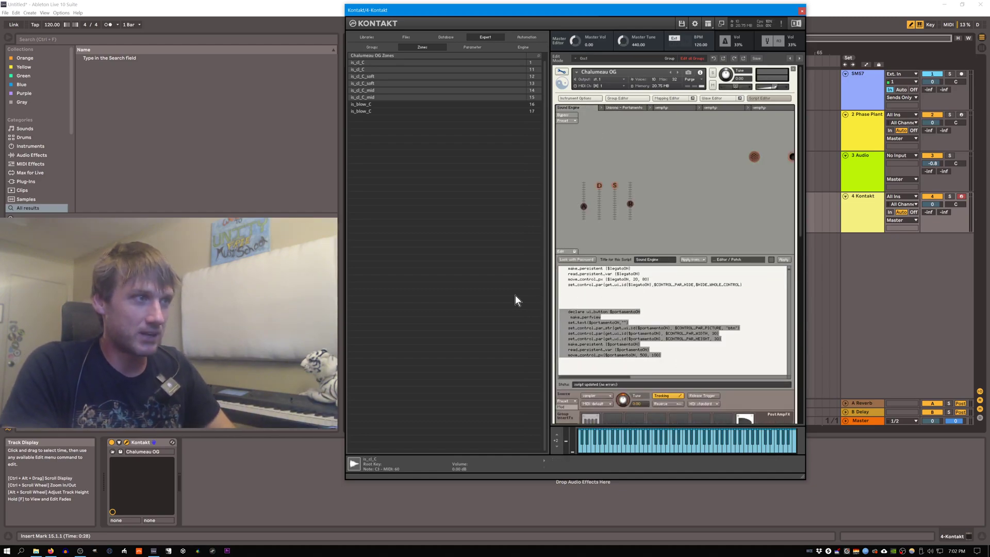
scroll(601, 328, up, 5)
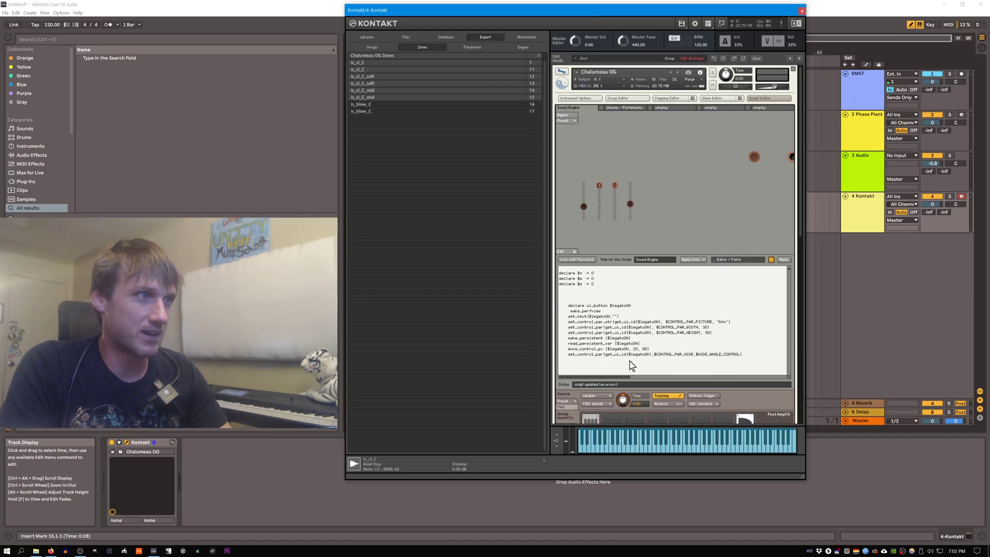
scroll(596, 351, up, 6)
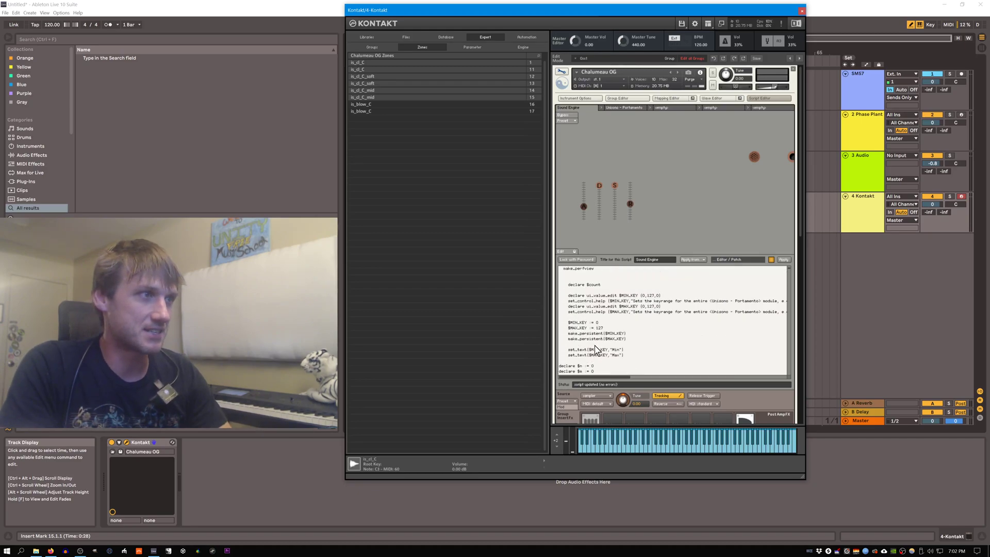
drag(595, 363, 535, 287)
key(BackSpace)
scroll(627, 301, down, 3)
scroll(608, 310, up, 3)
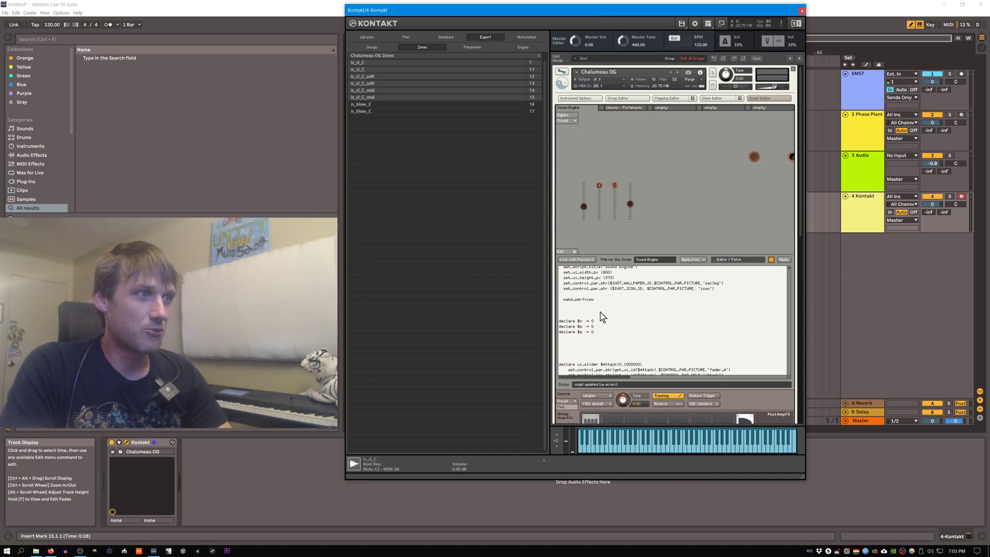
scroll(594, 292, down, 10)
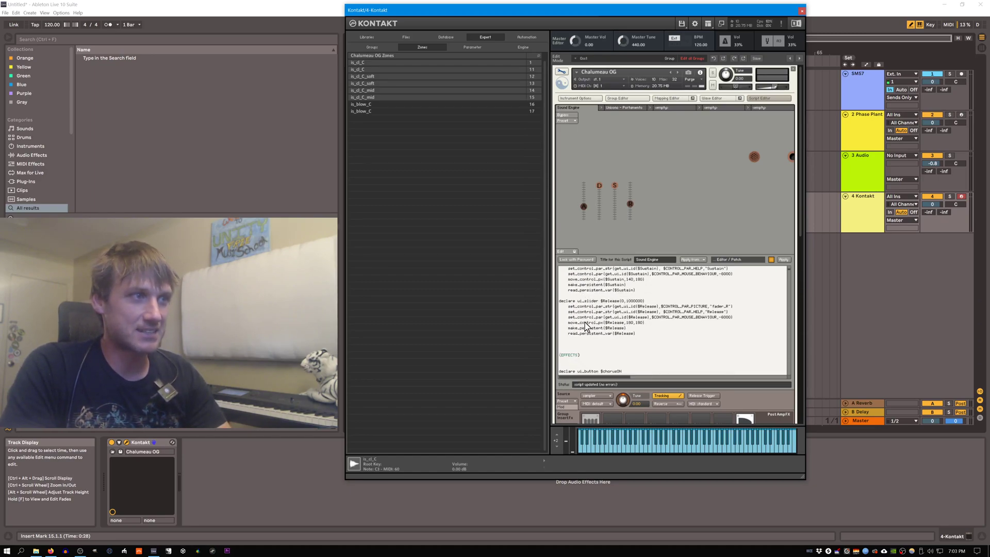
scroll(586, 326, down, 2)
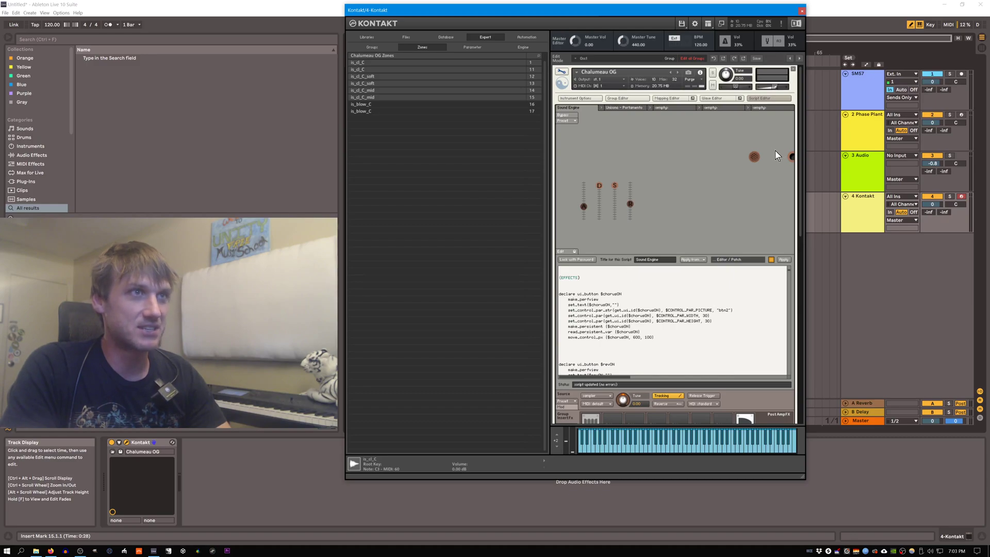
scroll(639, 332, up, 15)
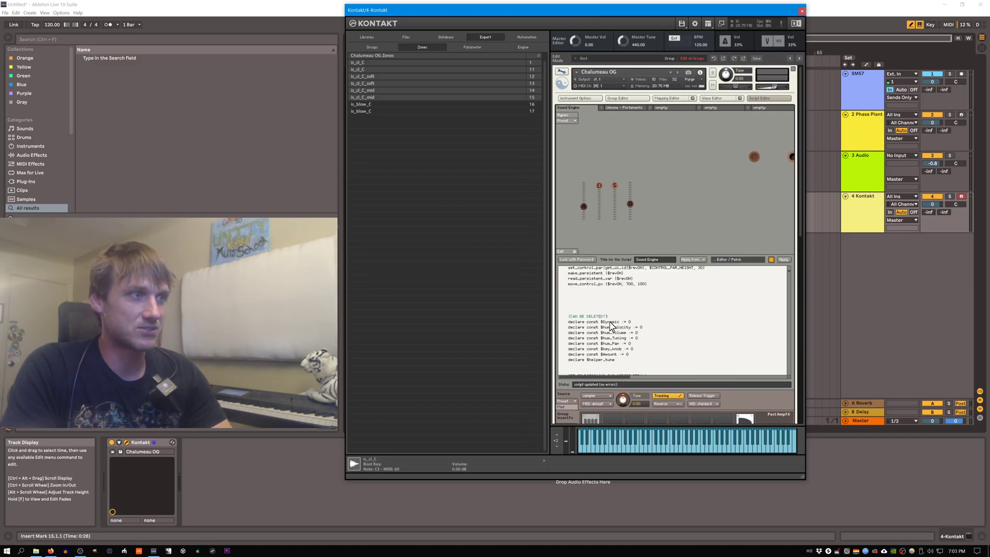
Switch to the Unisono - Portamento script, then open and close Instrument Options.
click(624, 107)
scroll(592, 252, down, 3)
scroll(593, 252, down, 2)
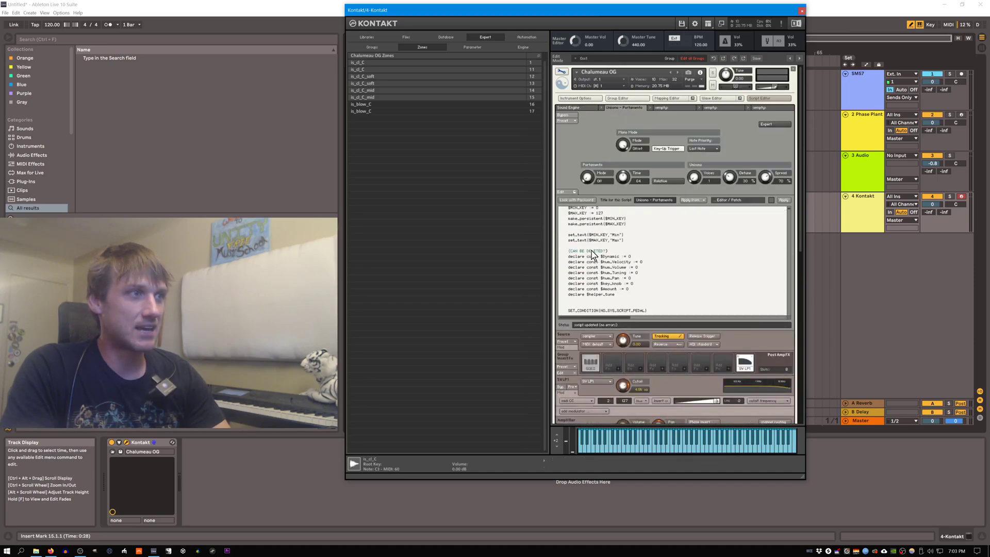
click(590, 99)
click(581, 225)
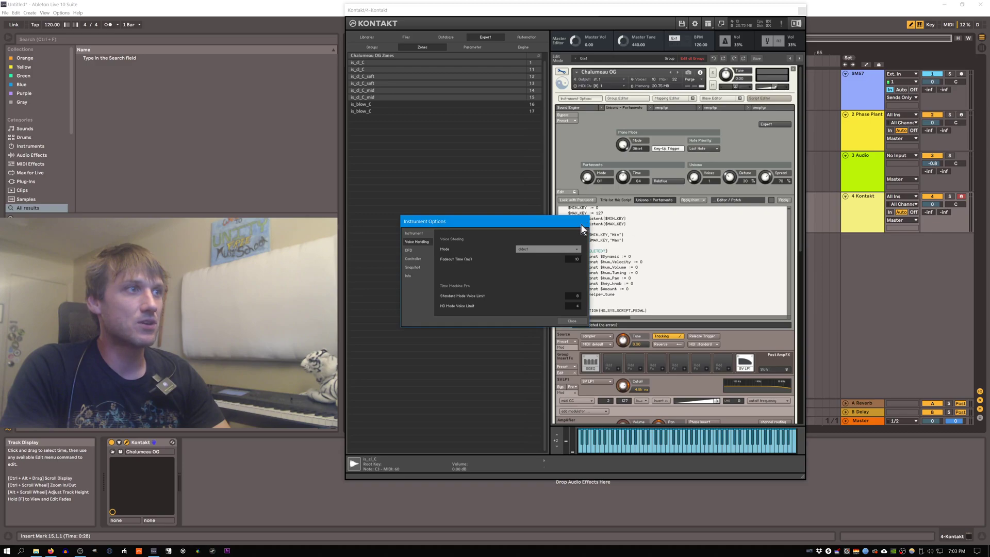
click(569, 320)
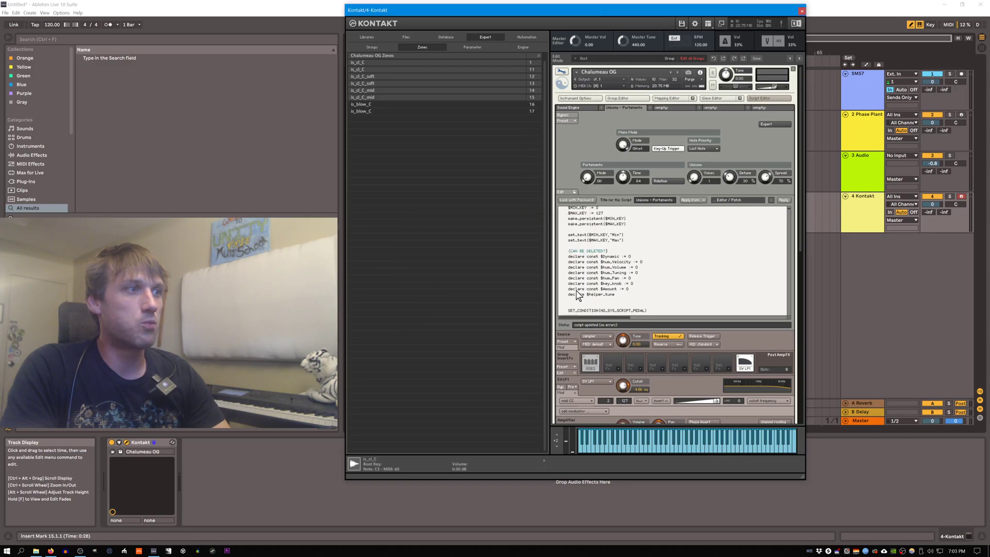
Check the end of the Sound Engine script, then reselect the Unisono - Portamento script.
click(584, 110)
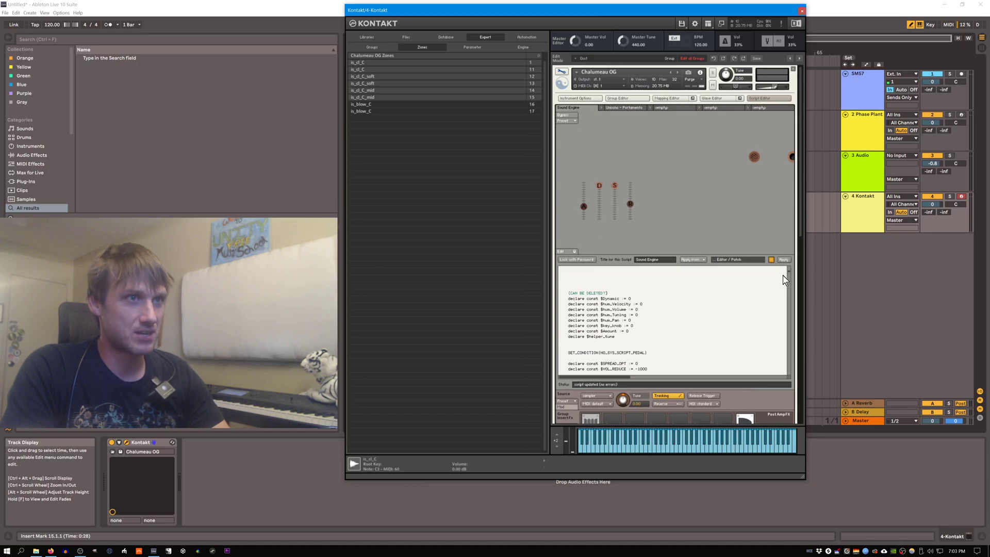
drag(791, 273, 791, 383)
scroll(614, 355, up, 2)
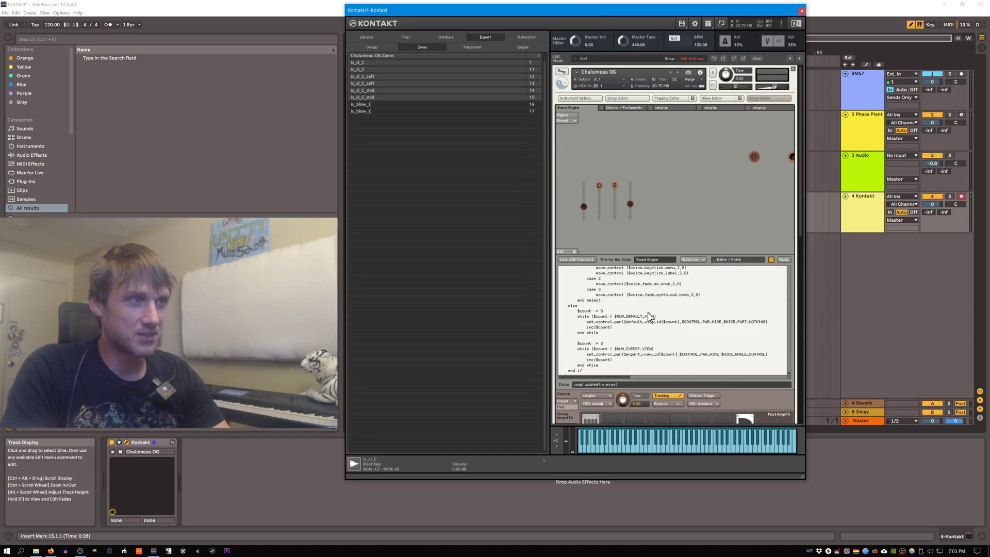
scroll(650, 316, down, 2)
click(625, 107)
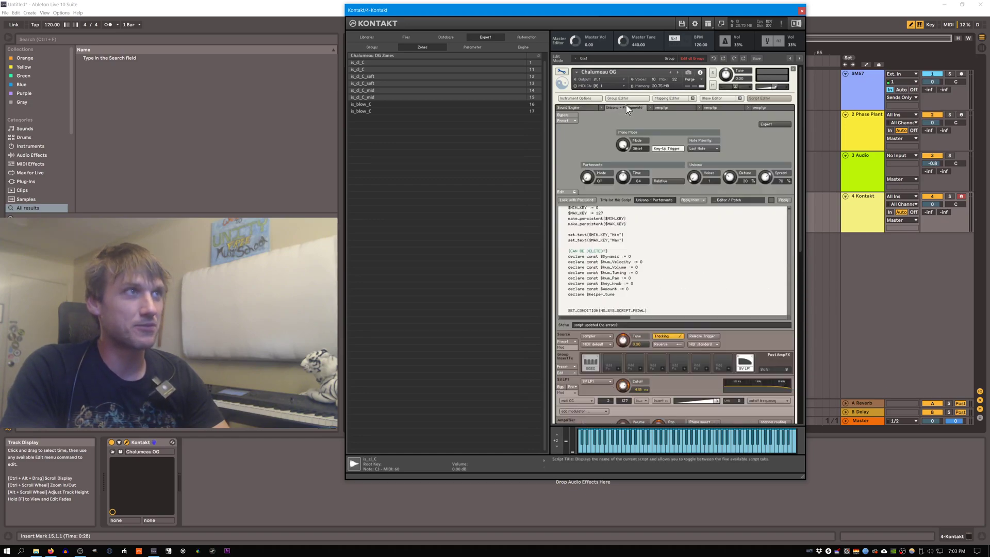
View the mono mode expert settings, then return the performance panel to the basic controls.
click(773, 124)
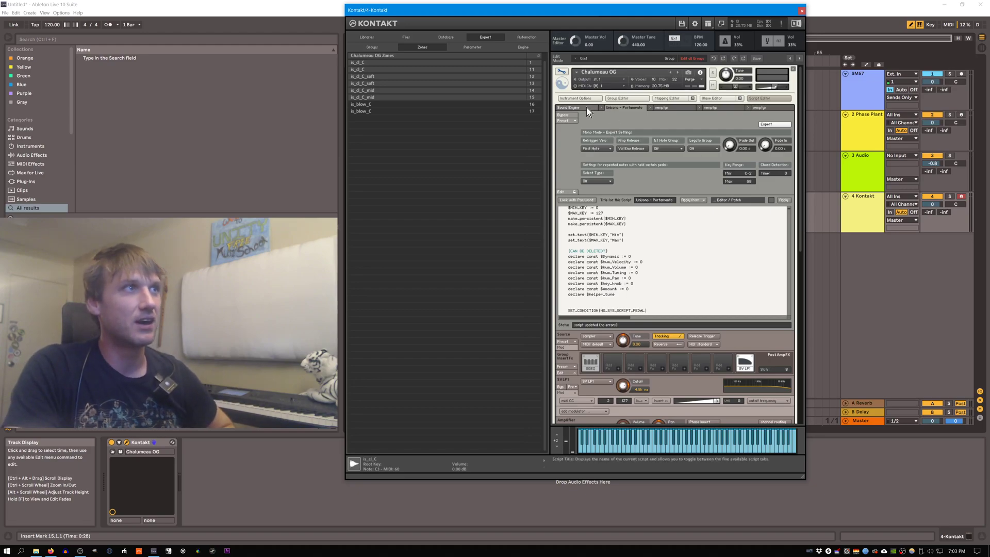
click(562, 71)
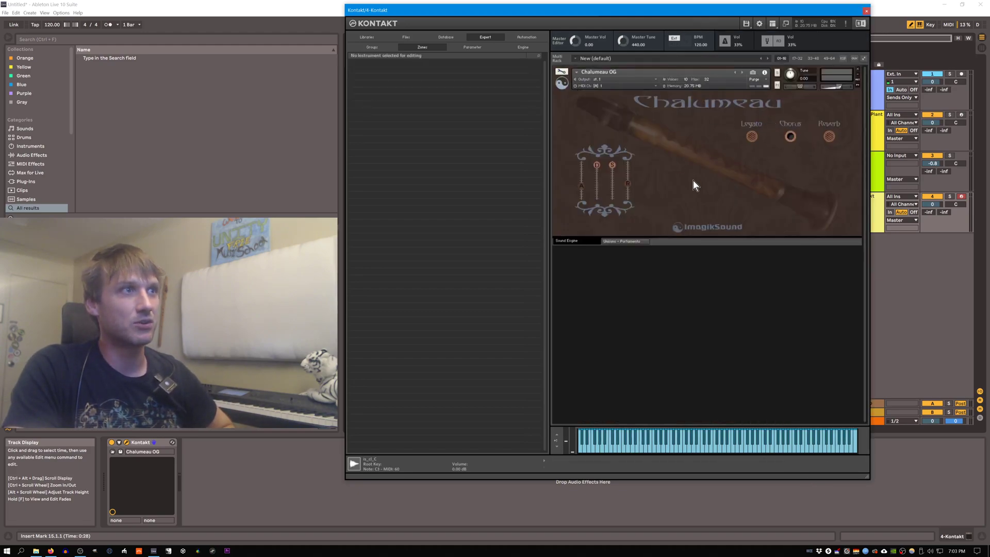
click(644, 246)
click(767, 104)
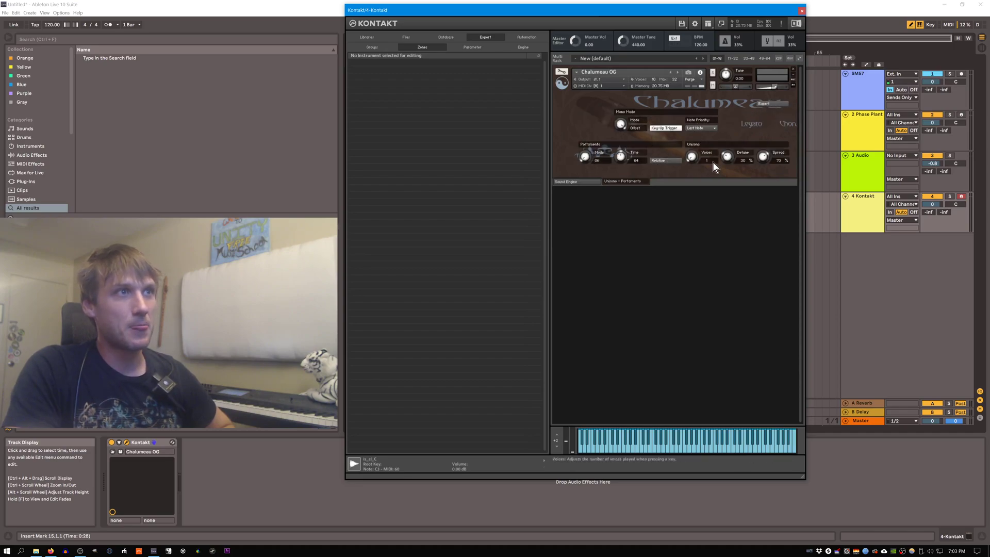
click(562, 72)
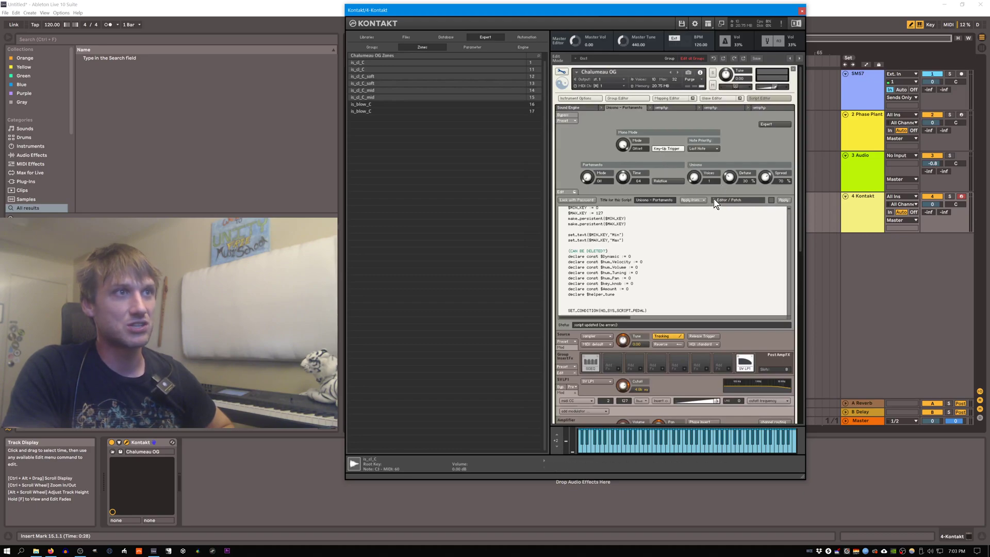
In expert settings, try key range minimum A-1, reset it to C-2, and exit expert mode.
scroll(673, 181, up, 3)
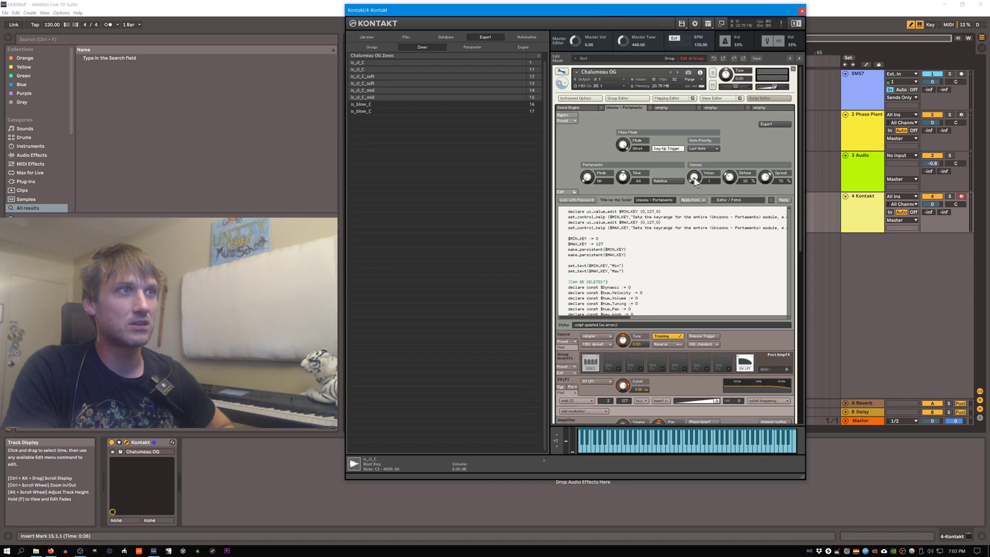
click(774, 124)
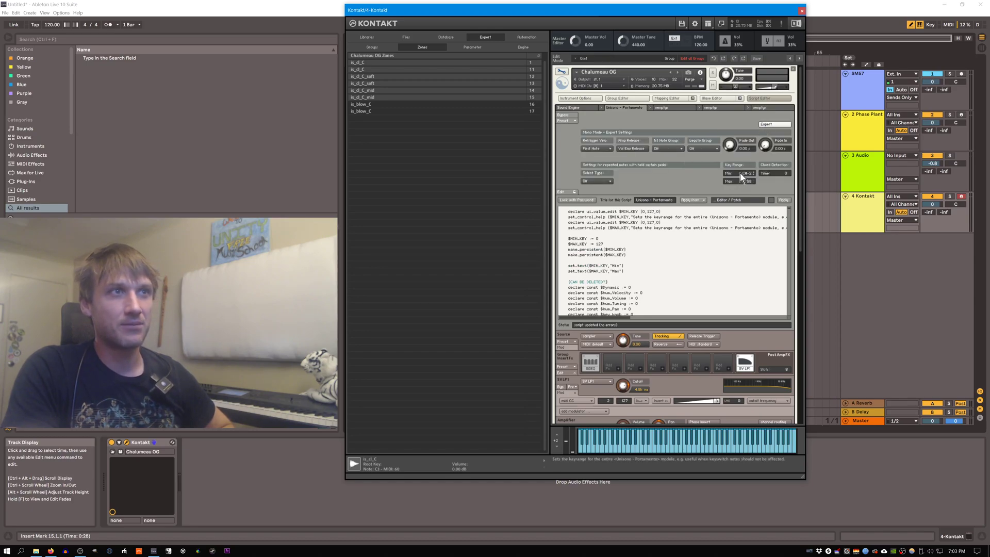
drag(740, 173, 746, 147)
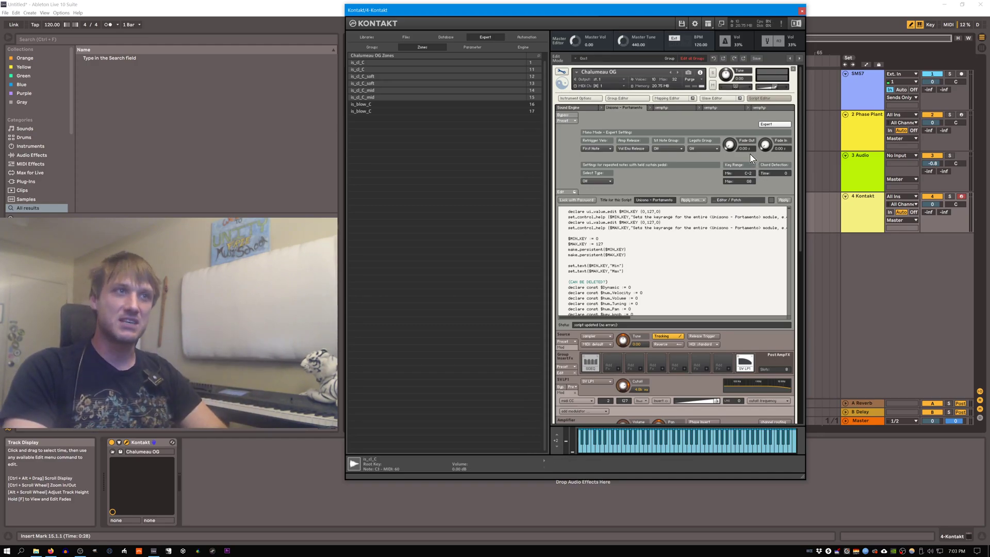
drag(750, 178, 750, 168)
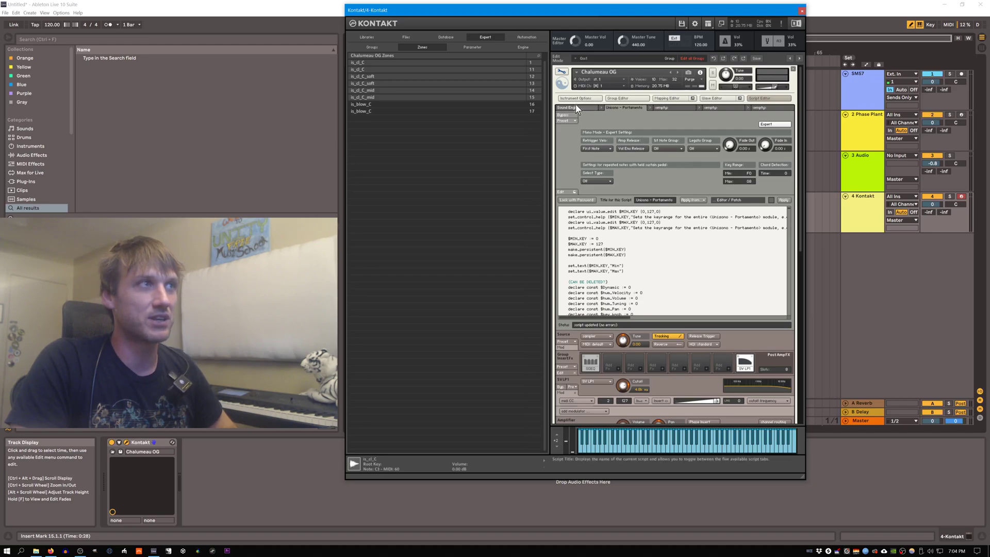
drag(745, 174, 745, 196)
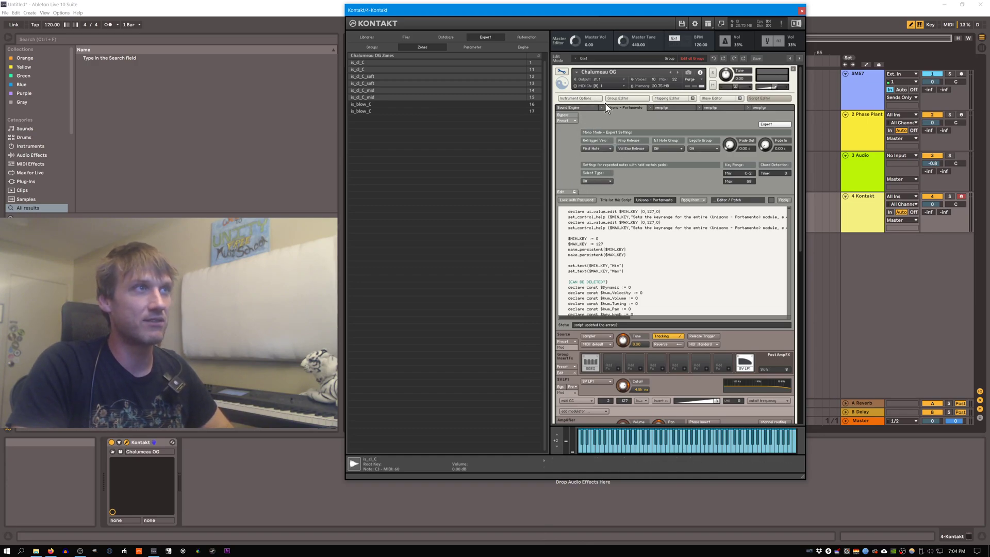
click(764, 125)
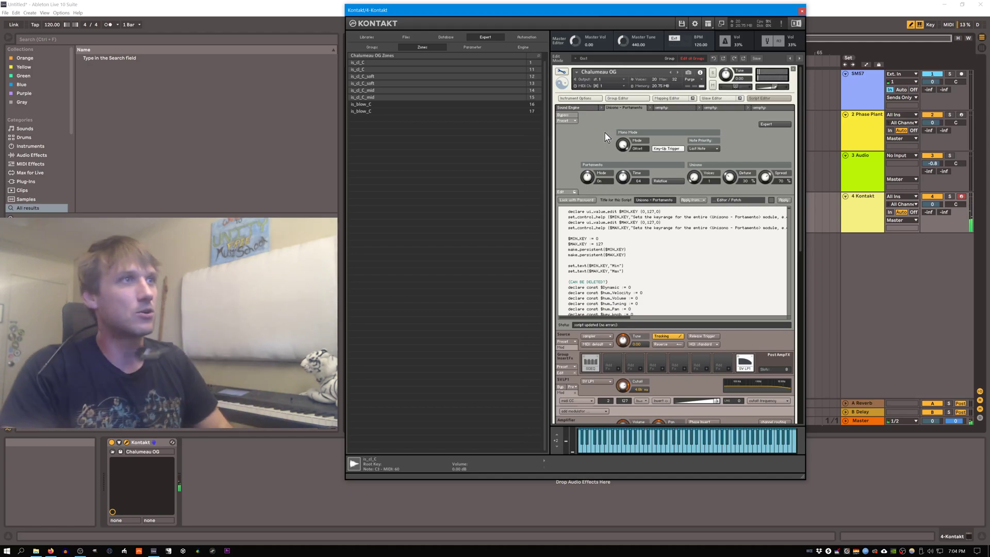
Turn Portamento Mode off and delete the Expert callback from the Sound Engine script.
drag(592, 186, 589, 193)
click(585, 107)
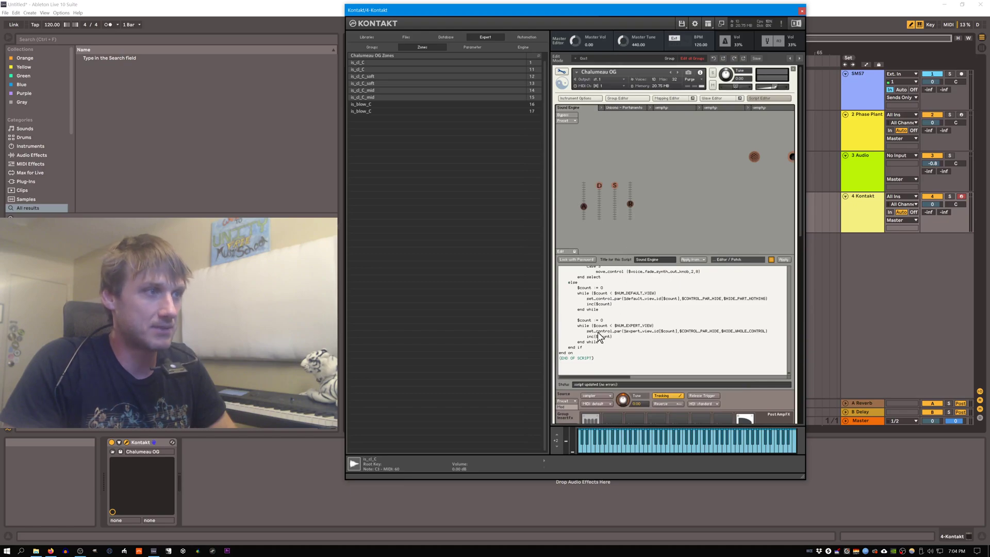
drag(585, 357, 561, 285)
key(Delete)
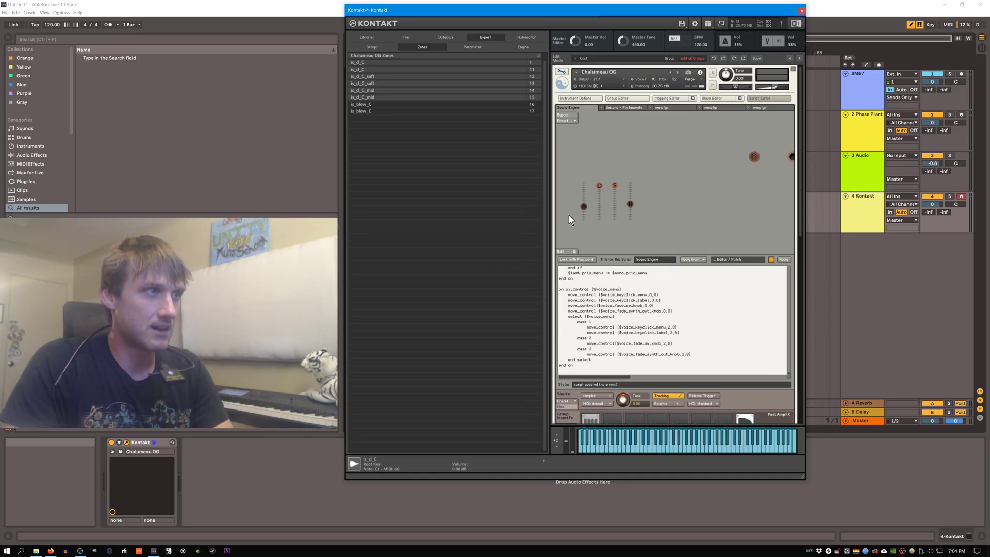
Compare against the Unisono - Portamento script and delete the leftover voice_menu handler.
click(626, 107)
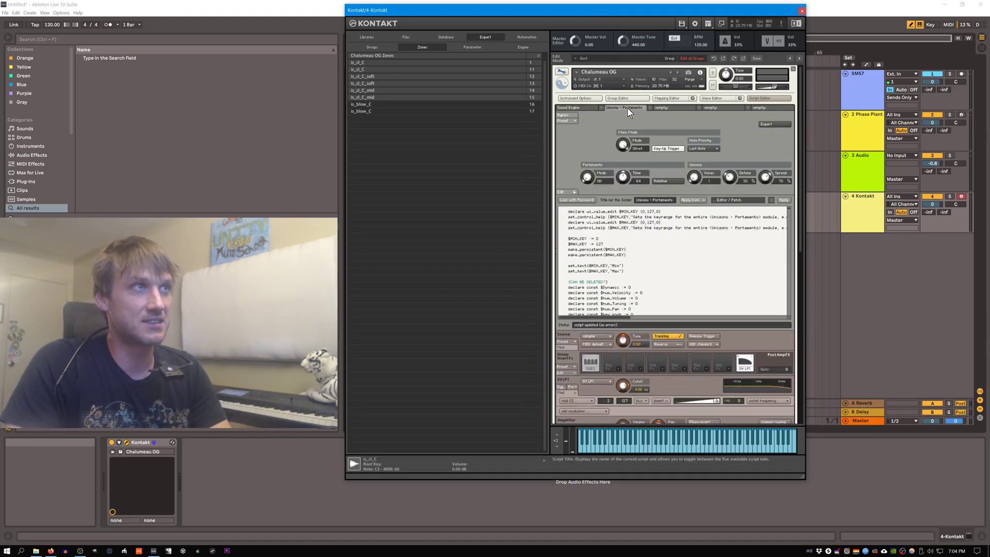
click(590, 109)
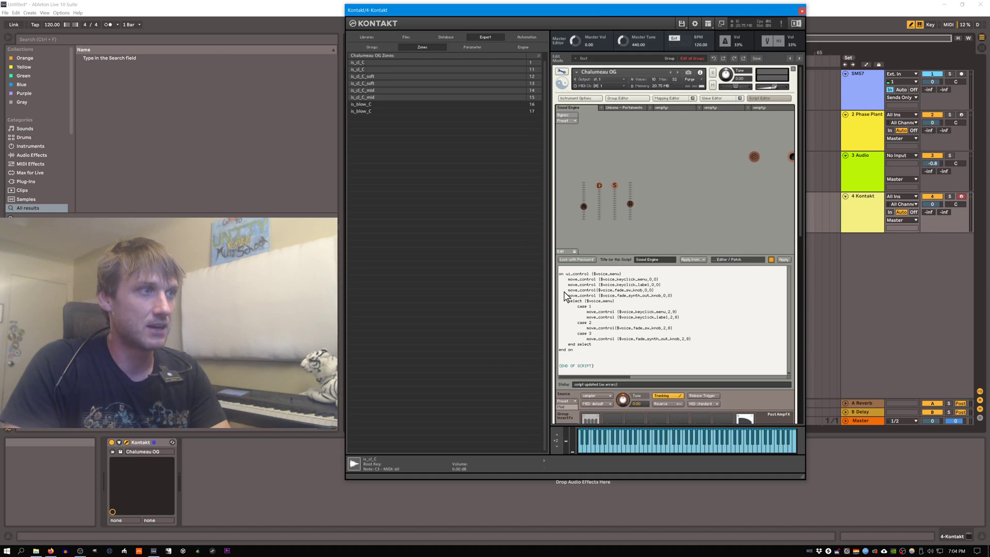
drag(562, 276, 588, 316)
click(587, 367)
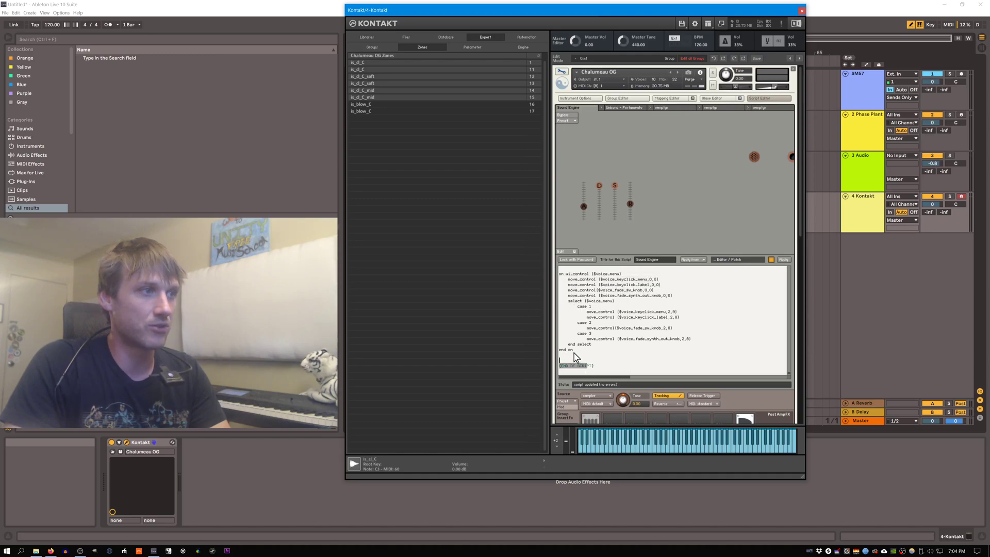
drag(574, 350, 560, 306)
key(shift+Up)
key(shift+Up)
key(shift+Up)
key(shift+Up)
key(shift+Up)
key(shift+Up)
key(Delete)
Delete the obsolete condition and fade code block from the script.
scroll(588, 327, up, 6)
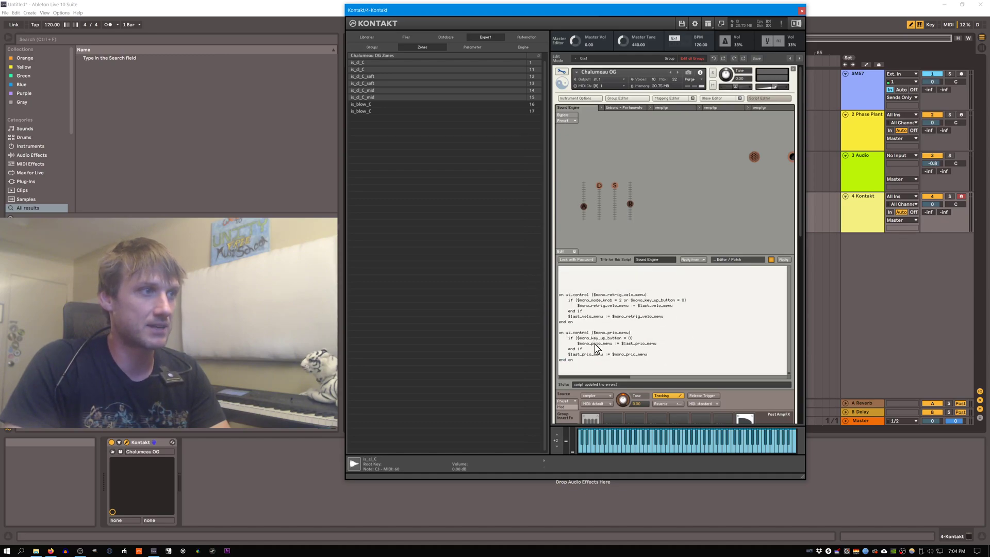
scroll(576, 367, down, 10)
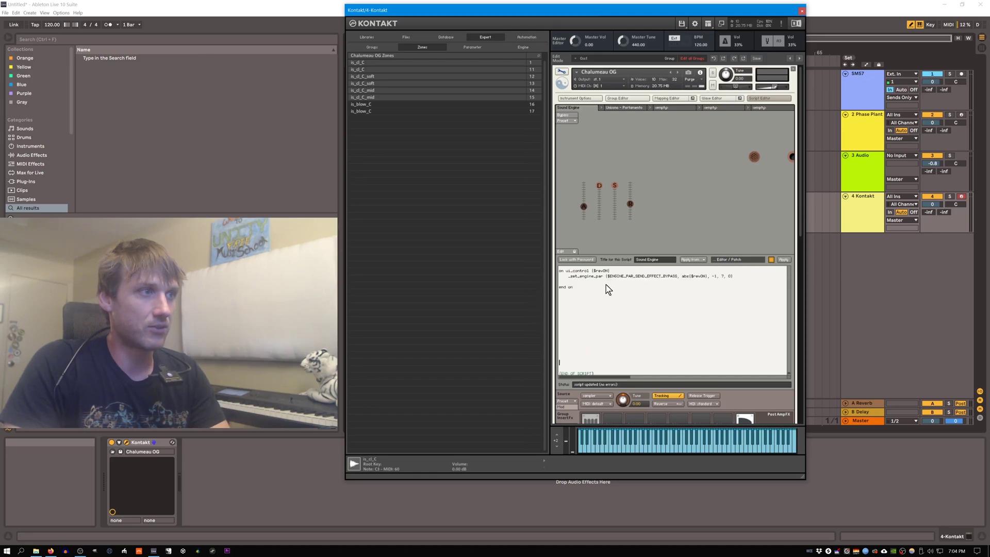
scroll(606, 351, up, 8)
scroll(598, 344, up, 6)
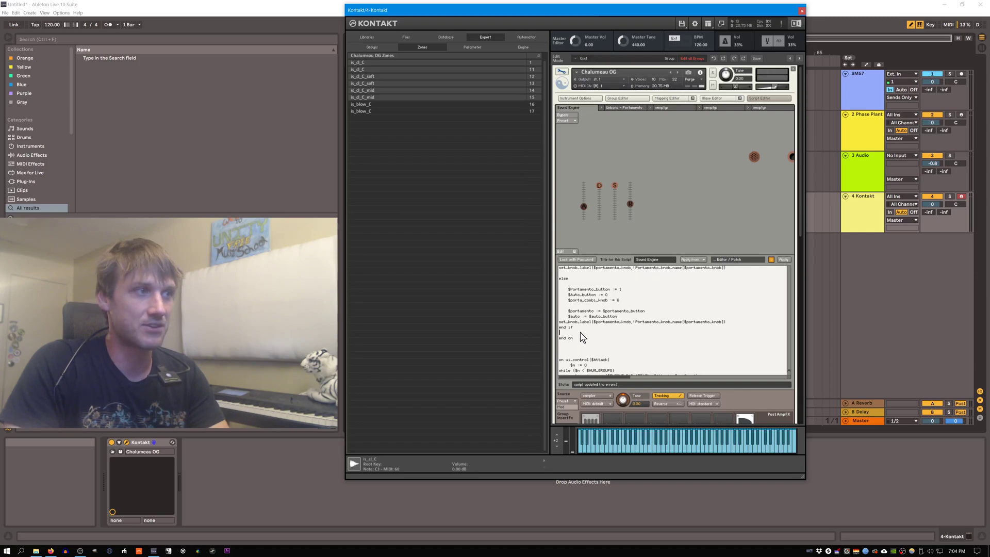
drag(582, 337, 576, 317)
key(Delete)
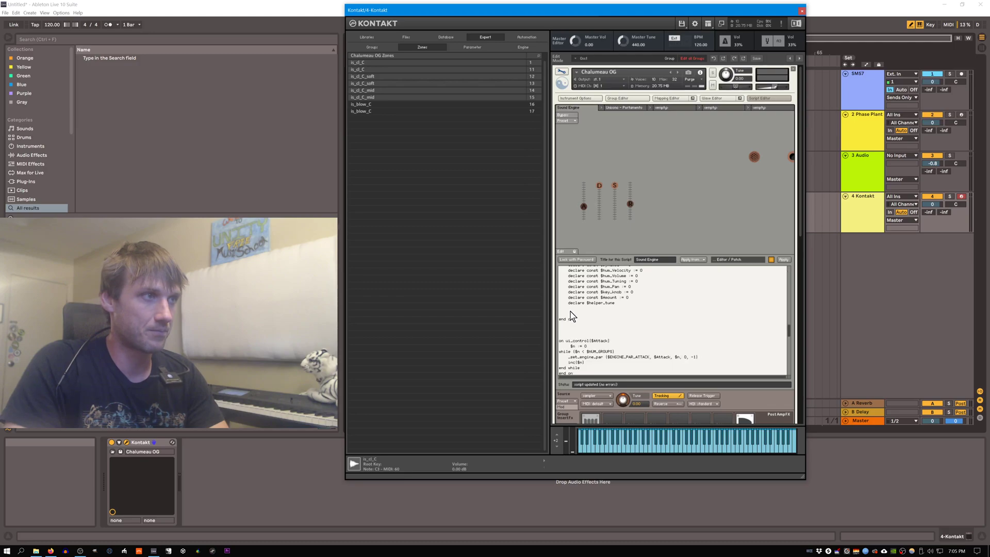
Delete the unused declare block and select the leftover end line.
scroll(570, 317, up, 2)
drag(565, 287, 590, 349)
key(Delete)
scroll(588, 345, up, 2)
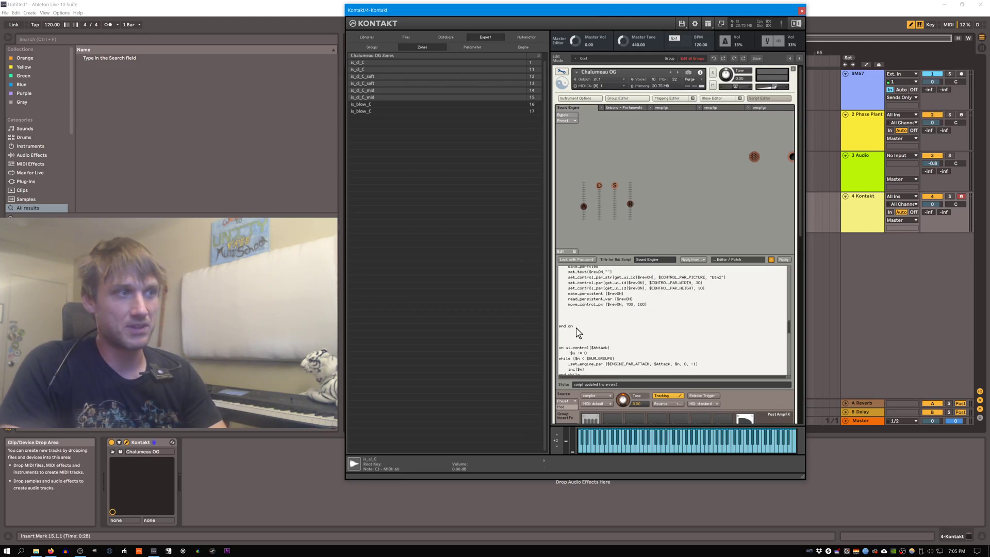
drag(576, 329, 560, 322)
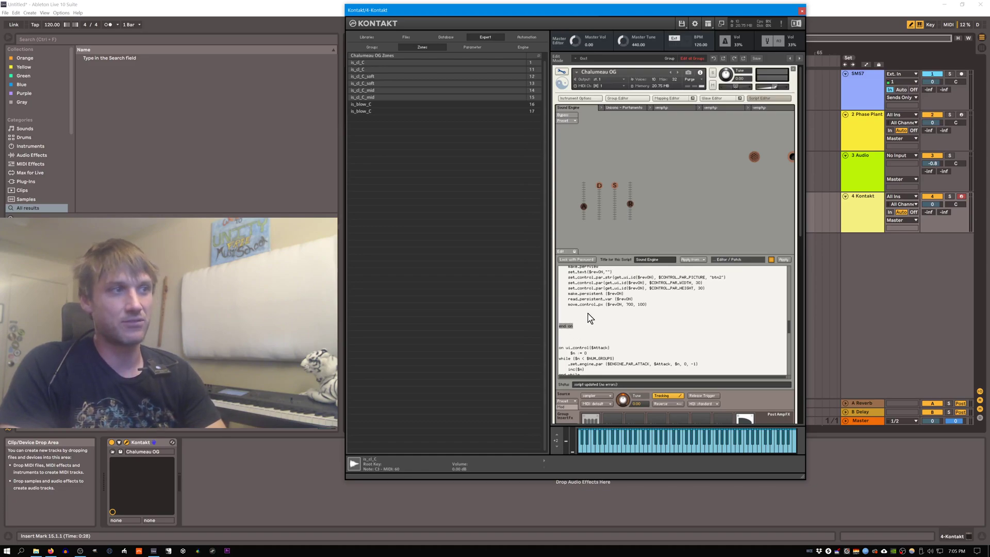
Apply the edited Sound Engine script and return to the main Chalumeau interface.
click(782, 259)
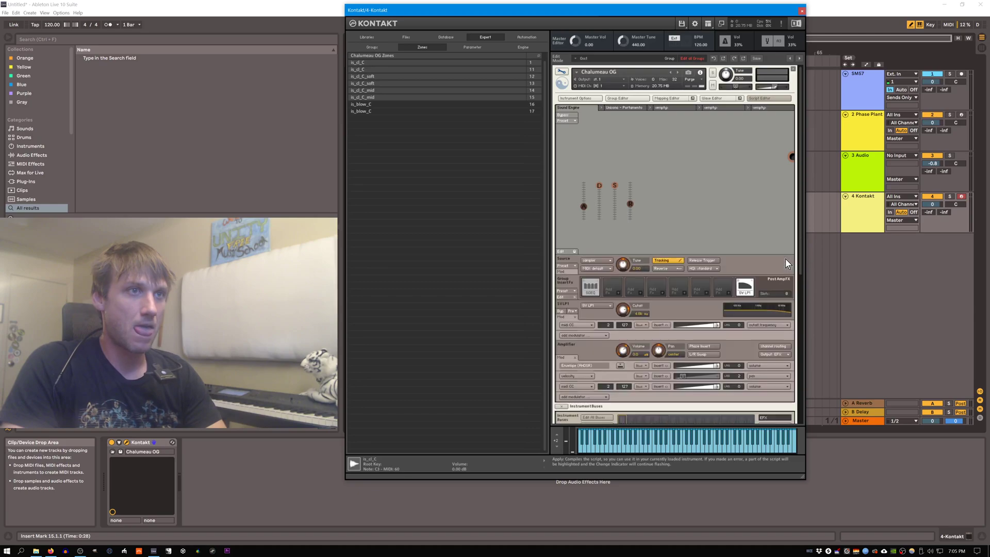
click(564, 72)
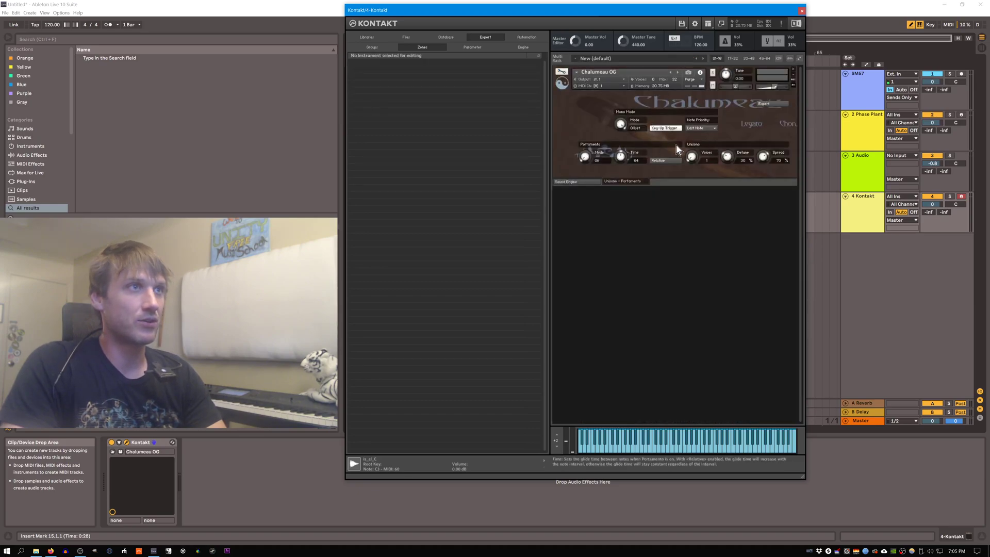
click(593, 181)
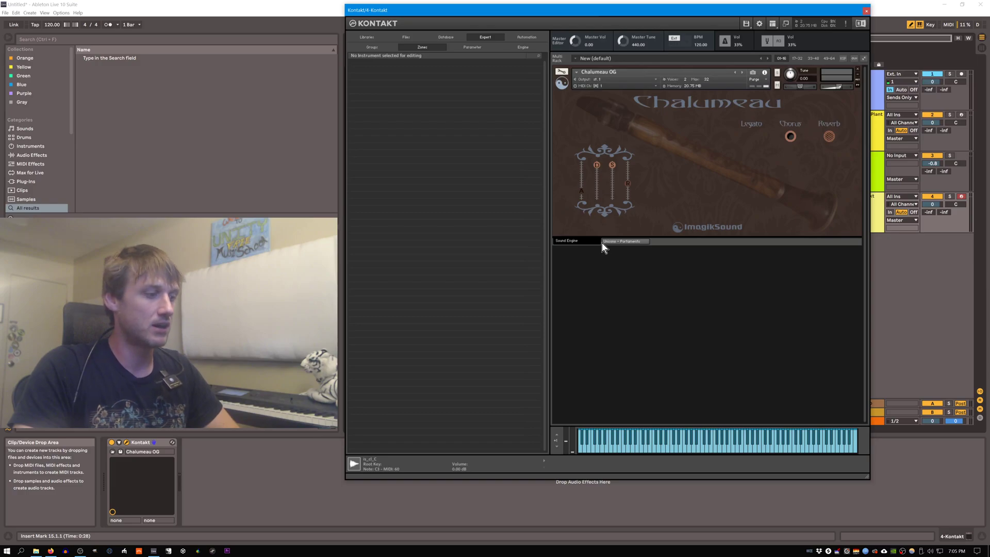
Set the Unisono - Portamento Mono Mode to Legato.
click(626, 241)
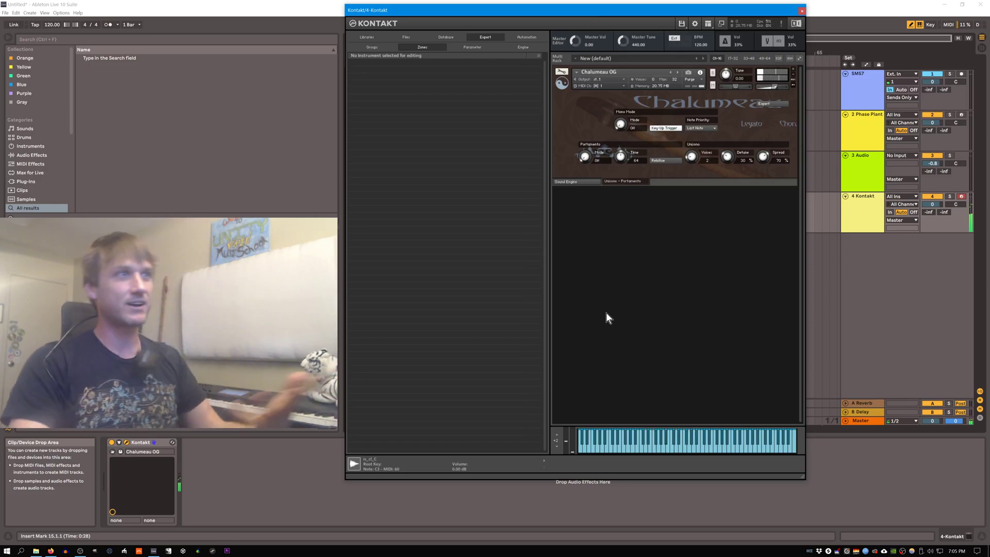
drag(620, 129, 624, 123)
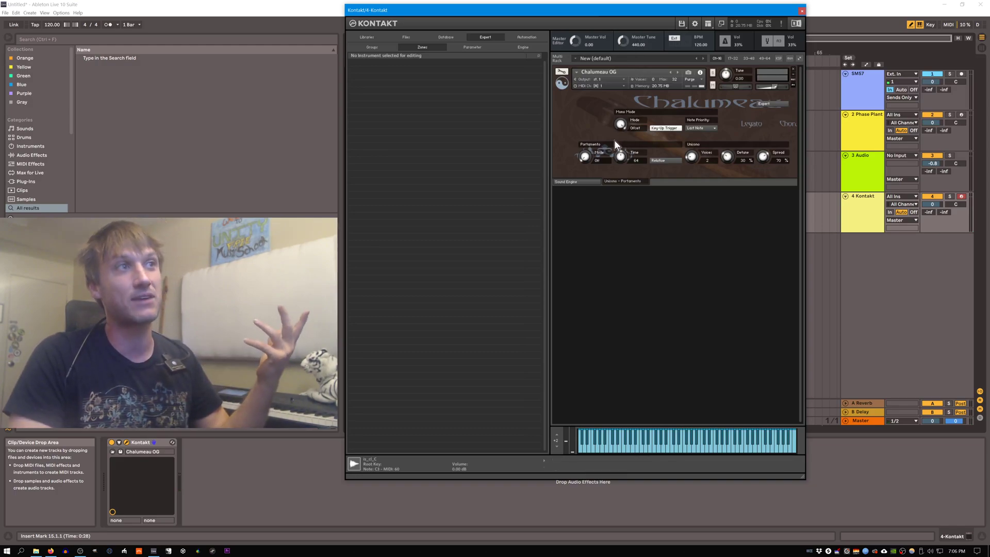
drag(623, 121, 621, 128)
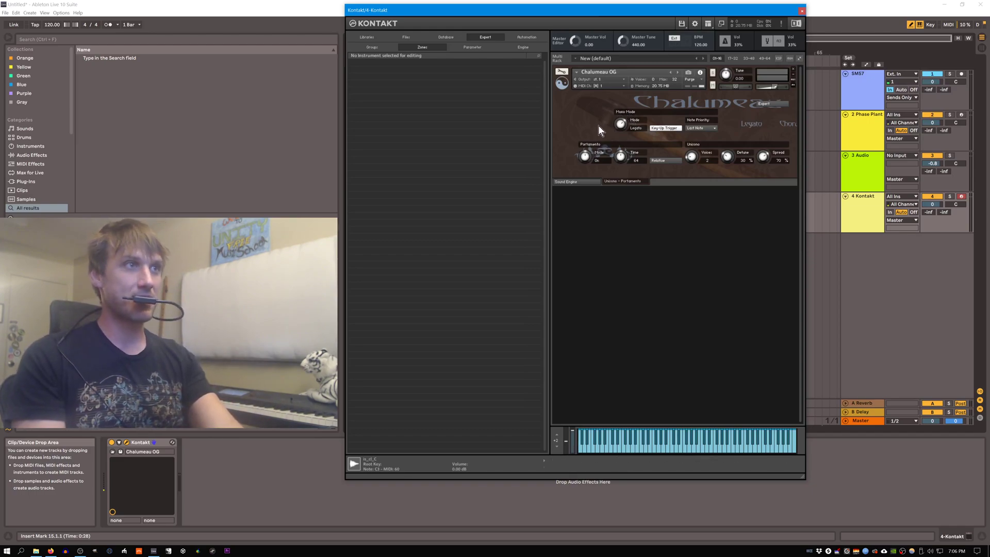
Enable Relative portamento, set Time to 30 and Unison Voices to 1.
click(670, 161)
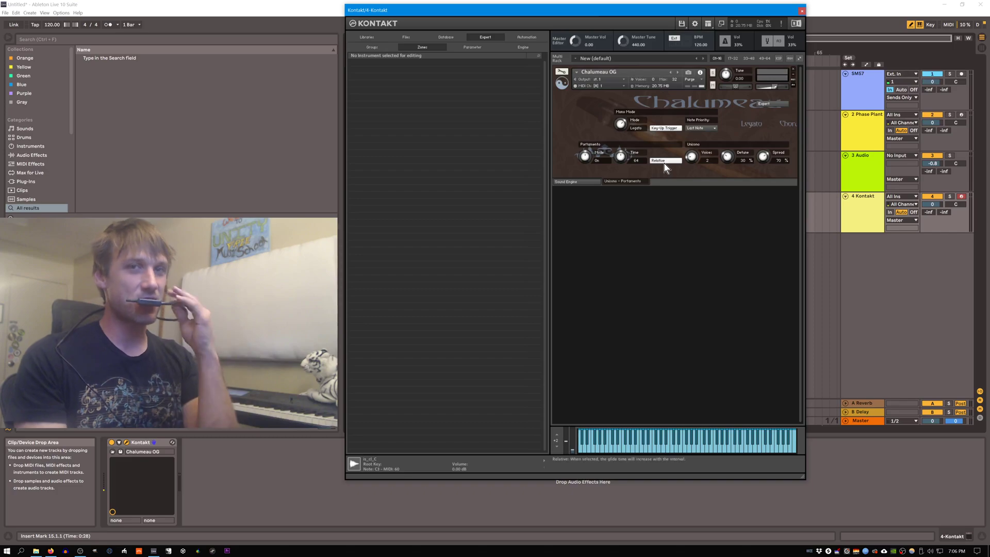
drag(622, 149, 621, 160)
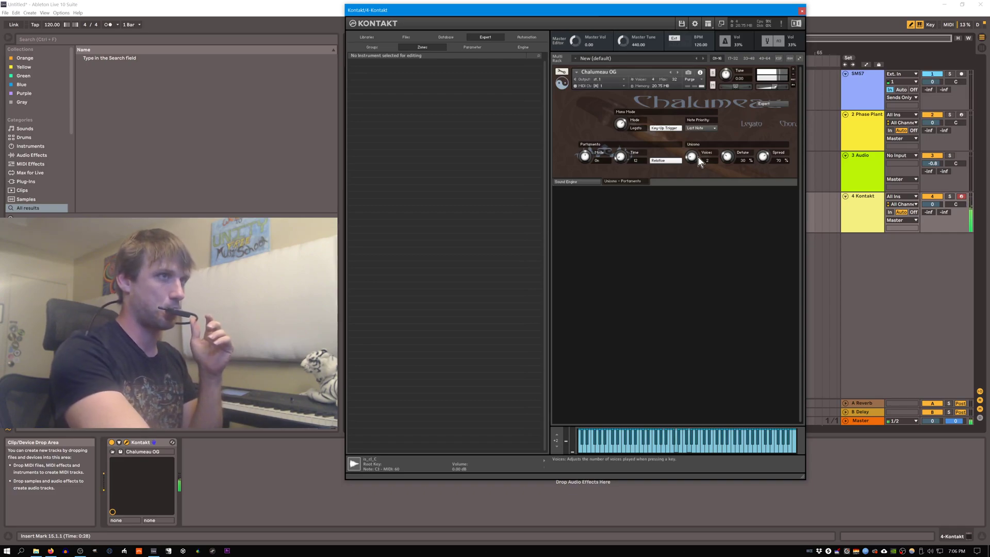
drag(620, 156, 620, 148)
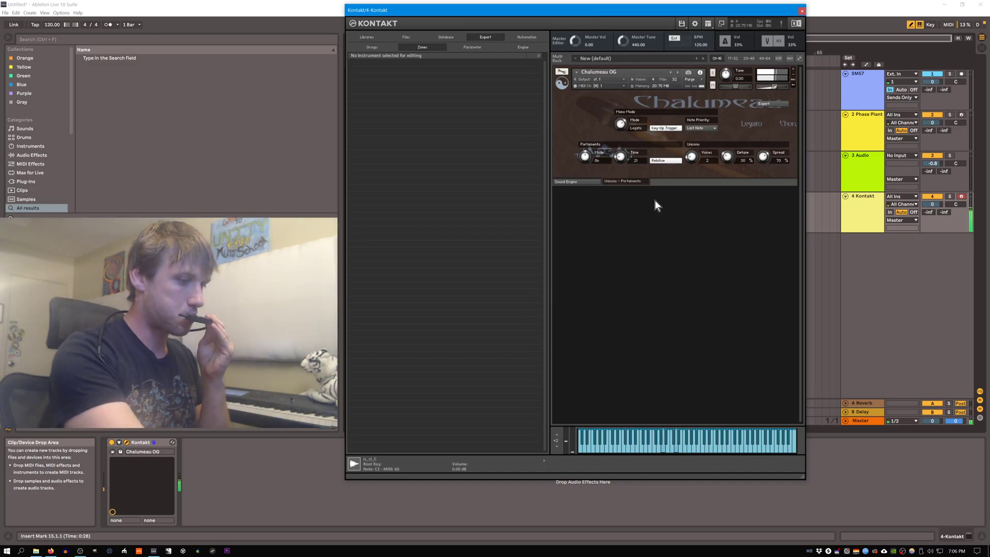
drag(620, 156, 620, 148)
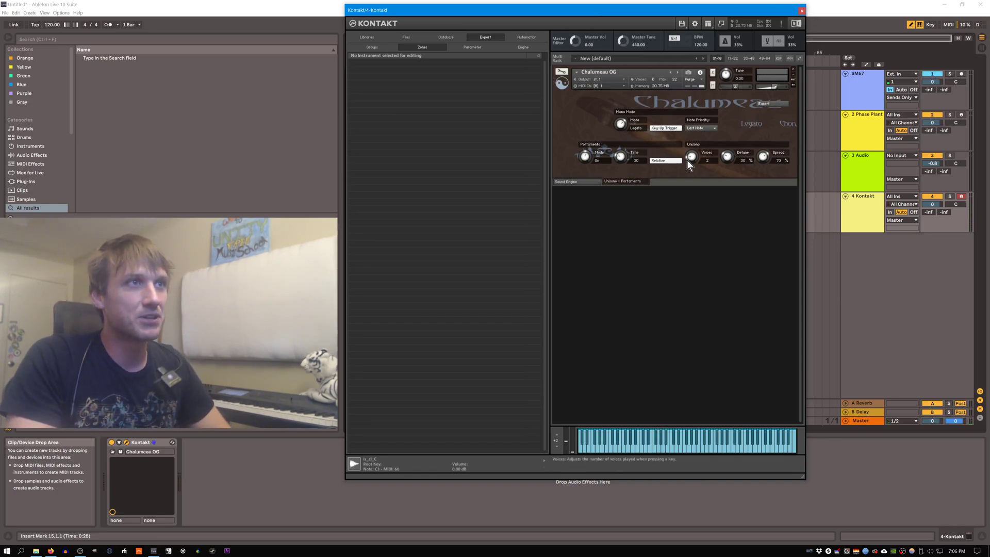
drag(691, 156, 683, 216)
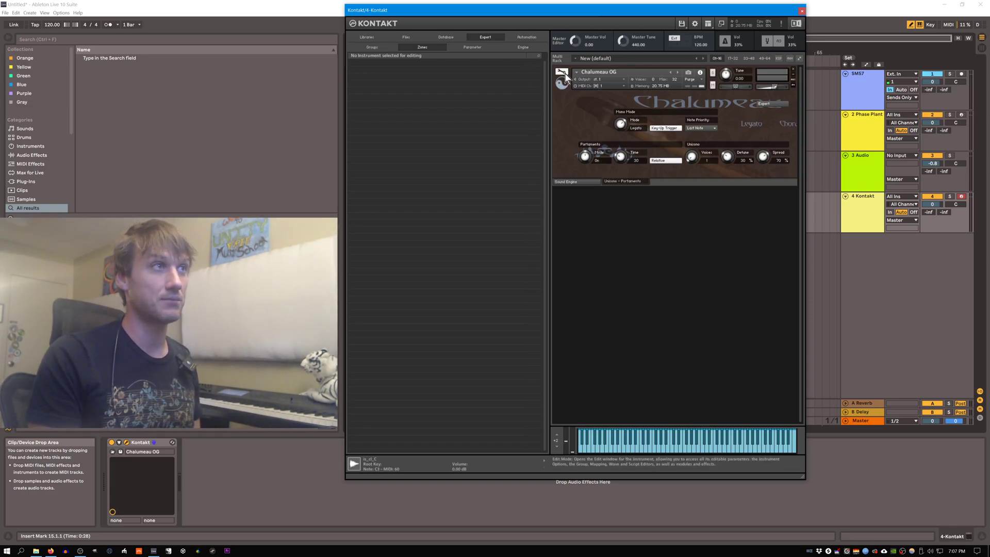
Switch to the Chalumeau main view and enter the instrument's Edit mode with the wrench.
click(579, 180)
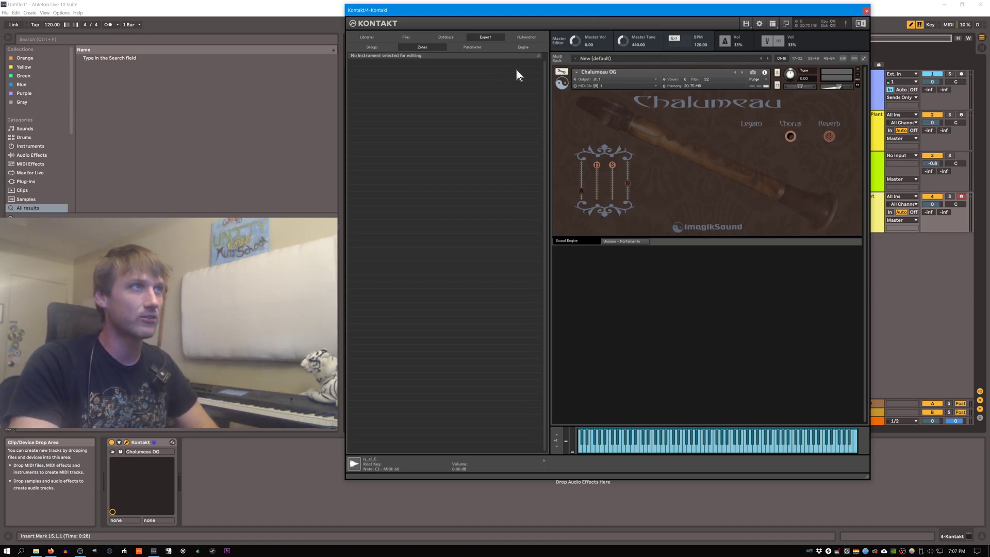
click(562, 72)
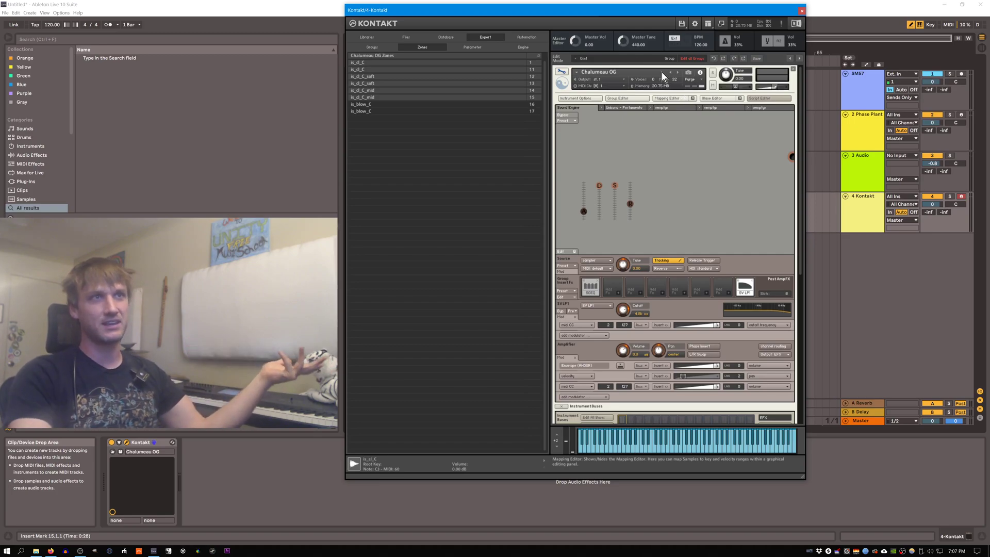
scroll(664, 162, down, 3)
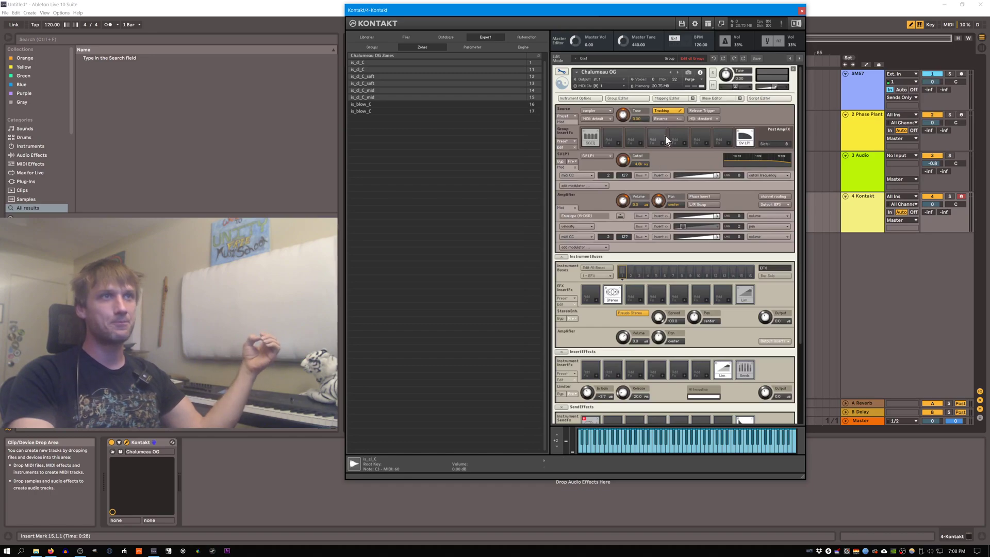
click(752, 98)
click(753, 98)
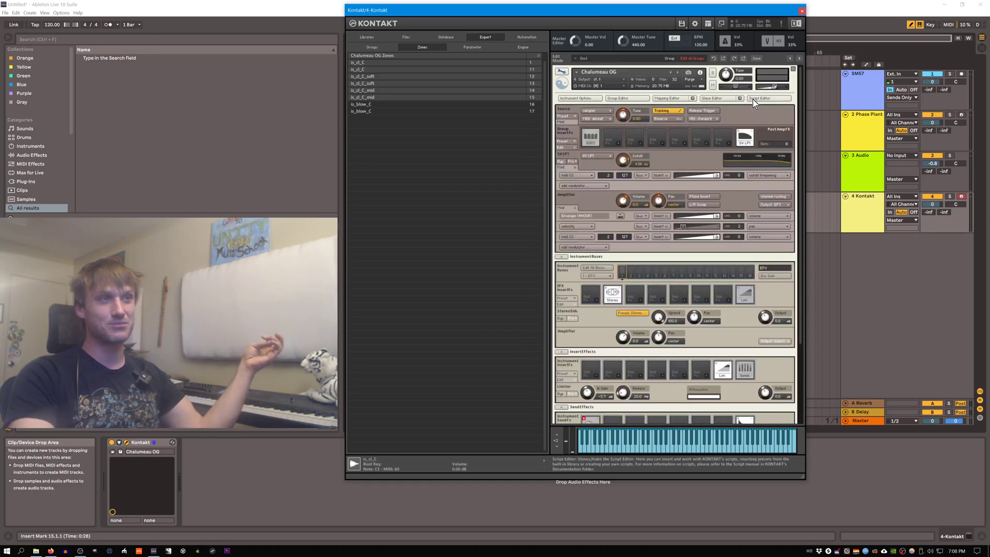